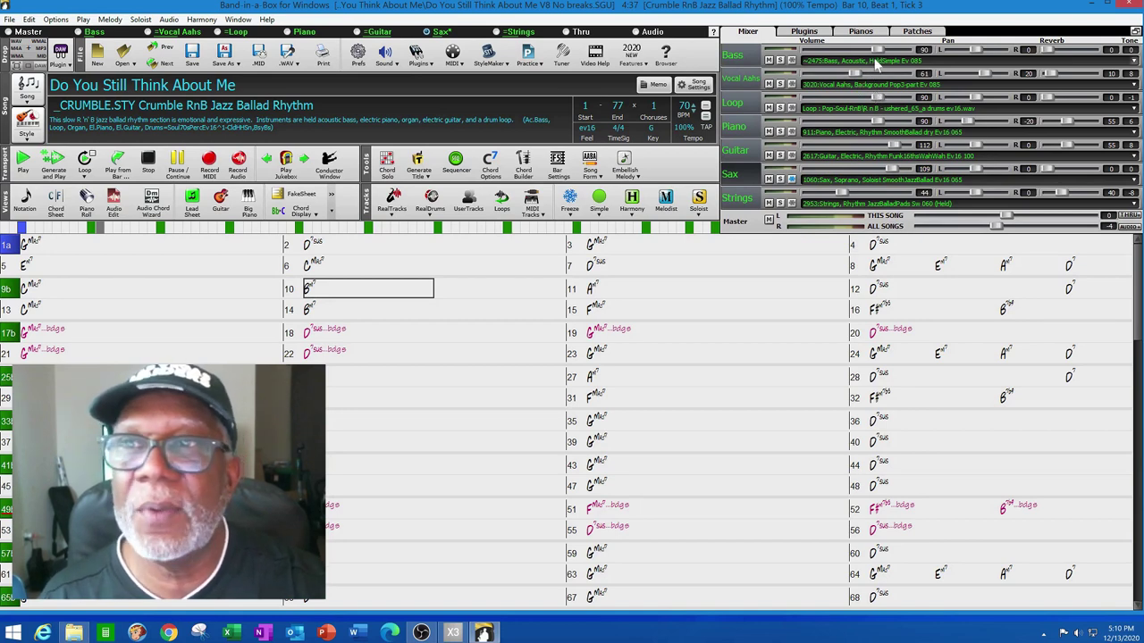
Step: Set the mixer volumes to Bass 100, Vocal Aahs 103, Loop and Piano 106, and Guitar, Sax and Strings 109
{"action": "left_click_drag", "start_coordinate": [878, 50], "coordinate": [891, 147]}
{"action": "left_click_drag", "start_coordinate": [841, 195], "coordinate": [890, 199]}
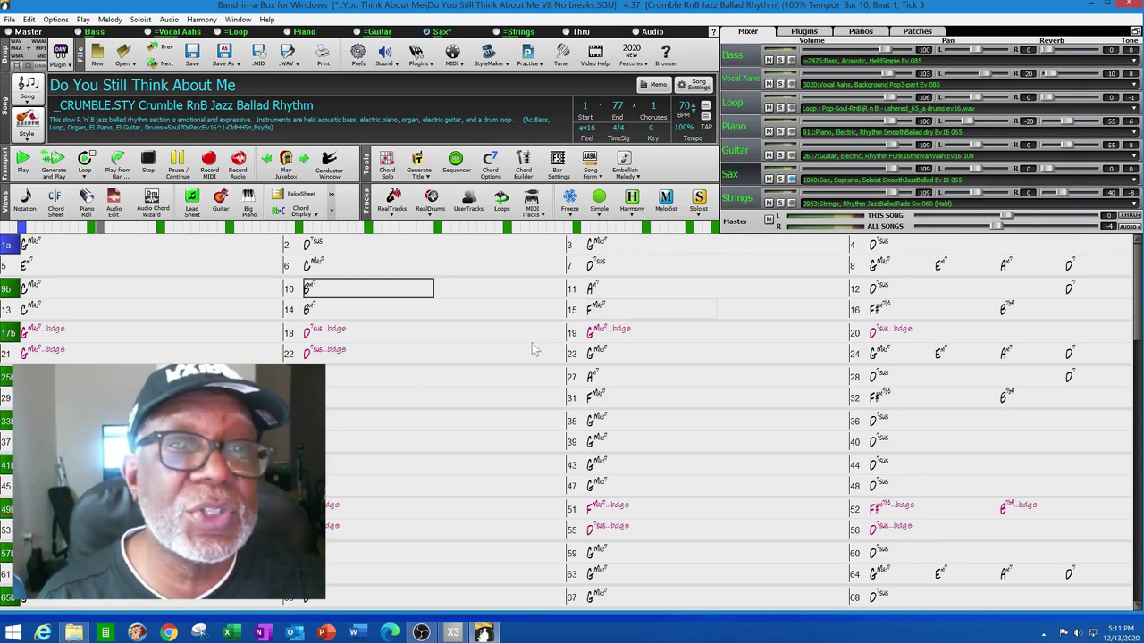
Step: Examine the instrument volume and patch change options in the settings of bar 1a, leaving them as they are
{"action": "left_click", "coordinate": [65, 245]}
{"action": "right_click", "coordinate": [65, 245]}
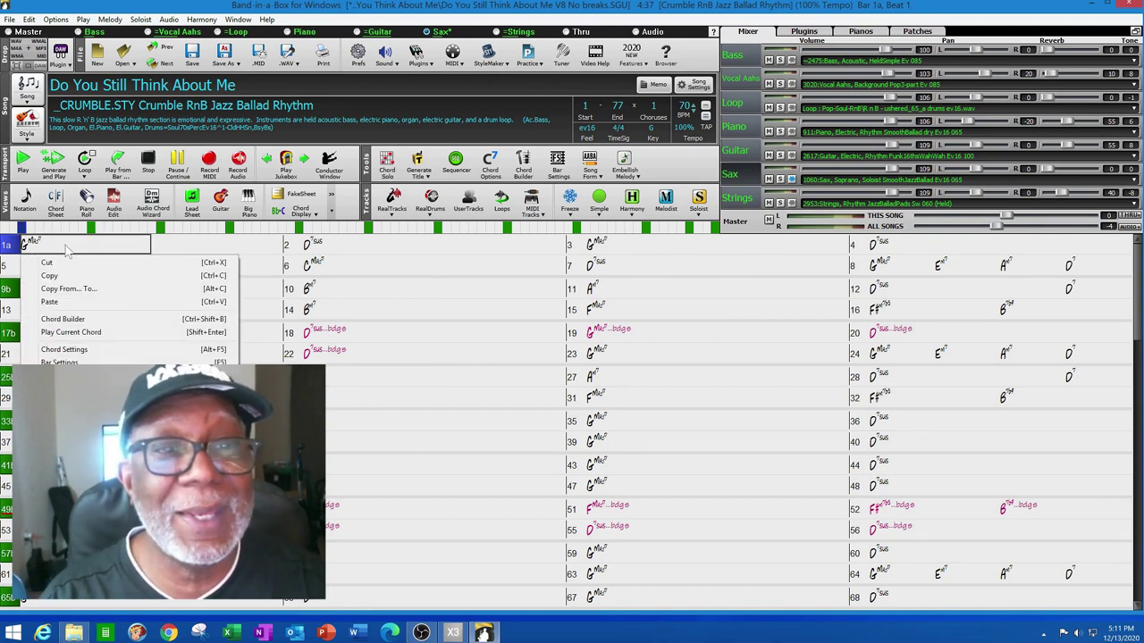
{"action": "left_click", "coordinate": [59, 361]}
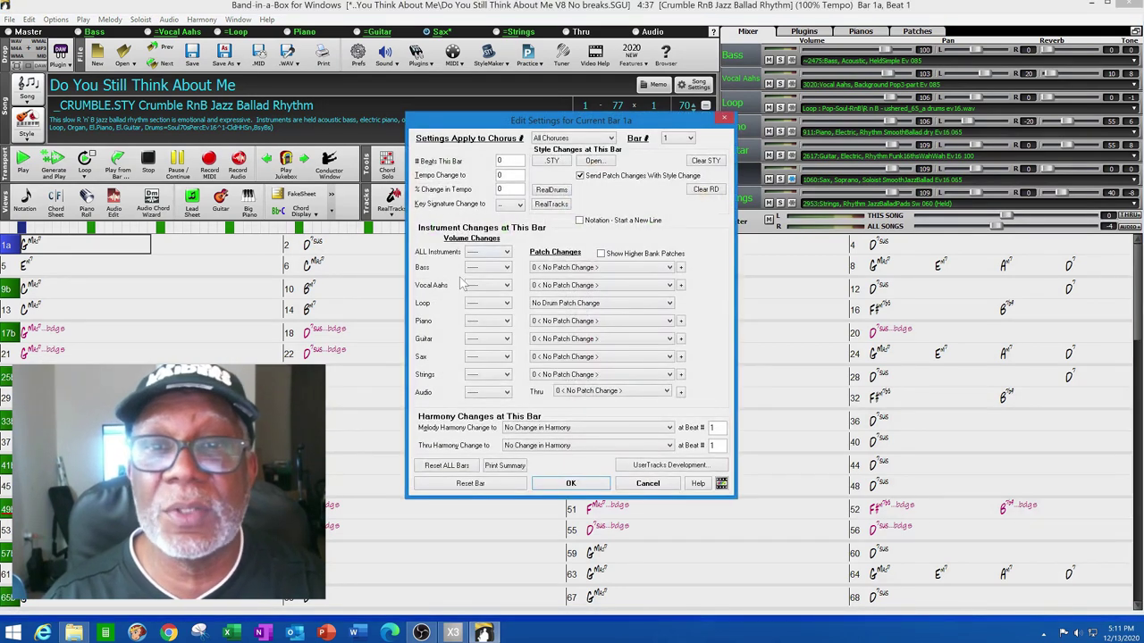
{"action": "left_click", "coordinate": [633, 485]}
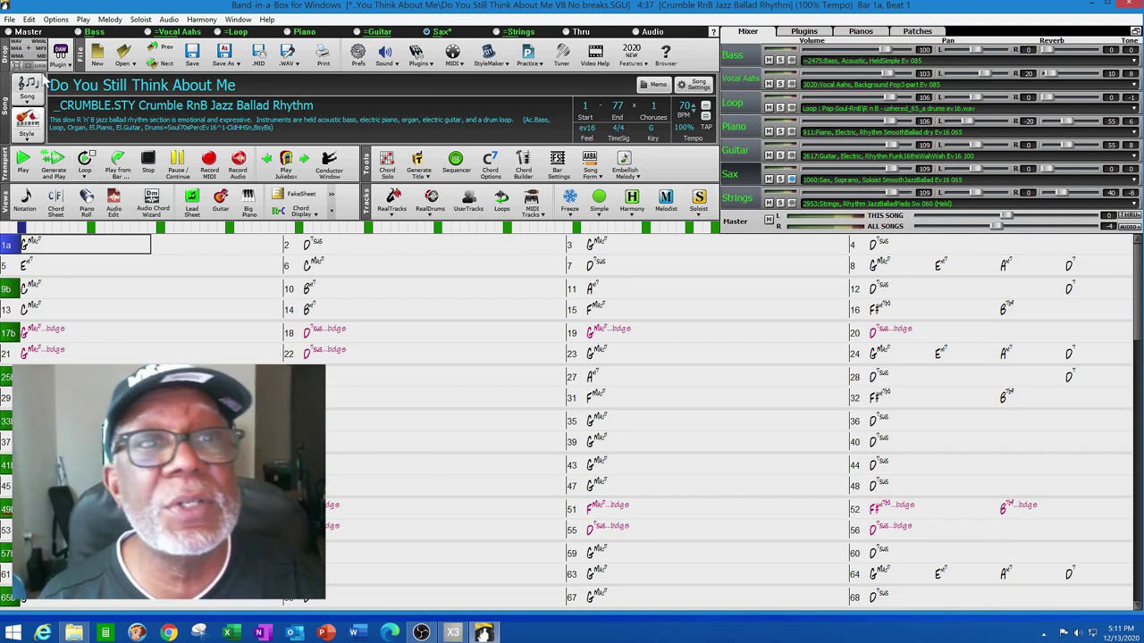
Step: Shrink Band-in-a-Box to a window over SONAR X3, placed so the empty area below track 15 is accessible
{"action": "key", "text": "super+Down"}
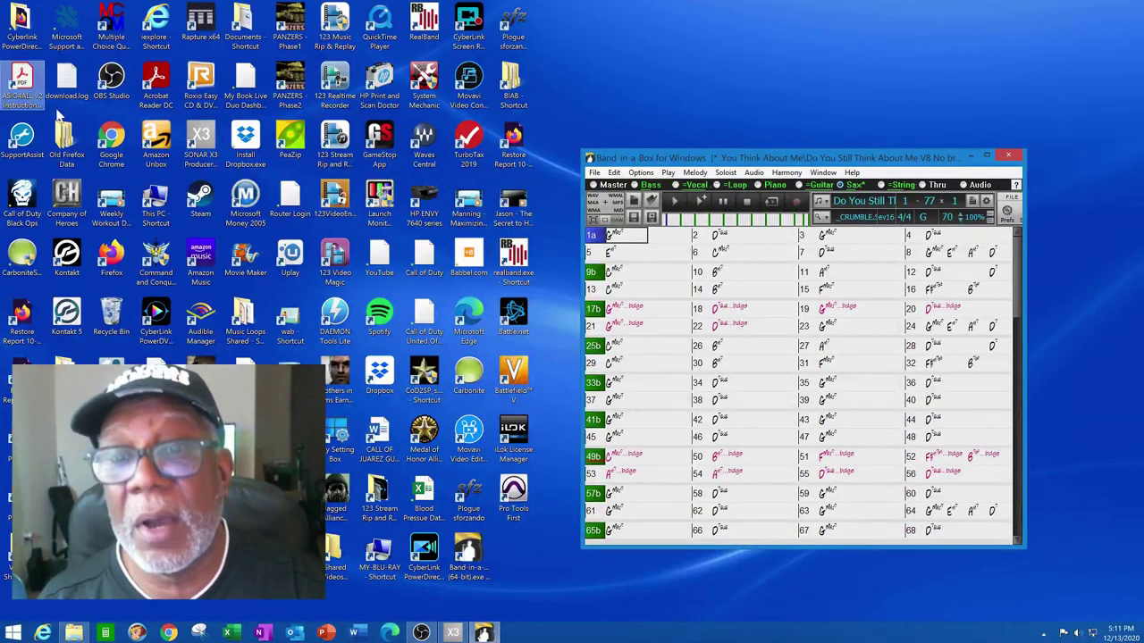
{"action": "left_click", "coordinate": [453, 633]}
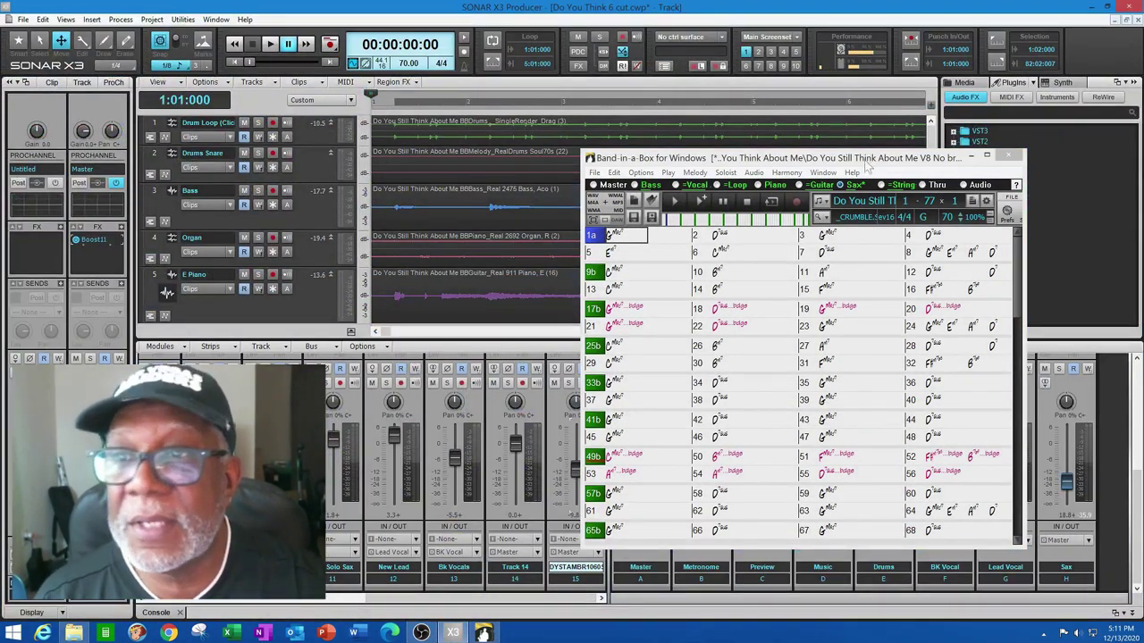
{"action": "left_click_drag", "start_coordinate": [866, 165], "coordinate": [980, 158]}
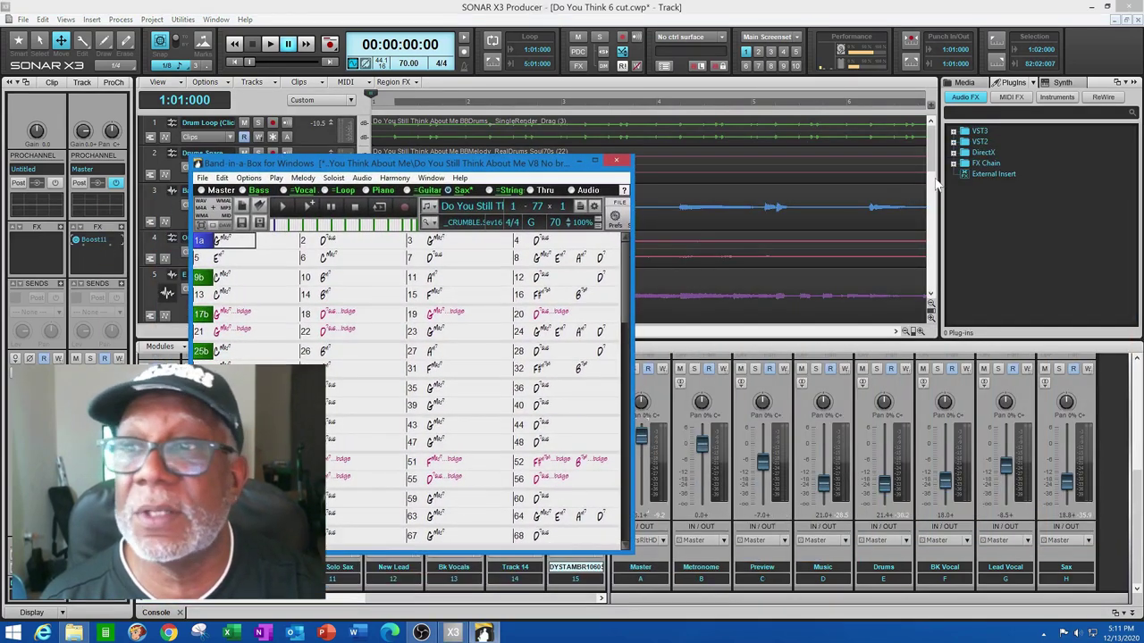
{"action": "left_click_drag", "start_coordinate": [932, 171], "coordinate": [932, 268]}
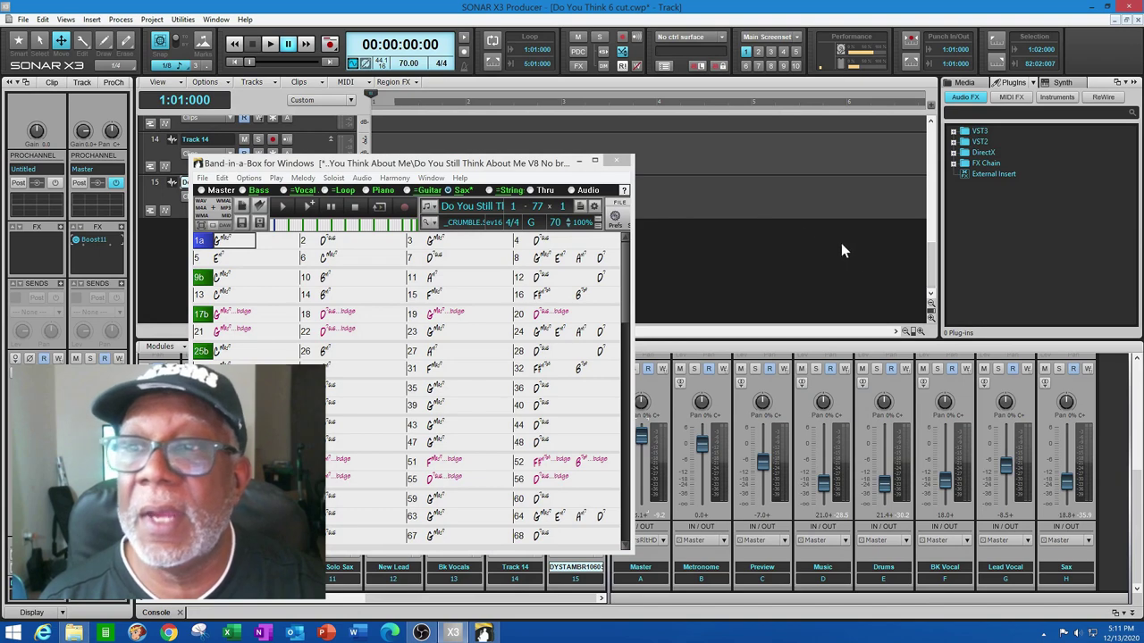
Step: Bring the Band-in-a-Box Sax track into SONAR as new track 16 and place its clip at 1:01:000
{"action": "left_click_drag", "start_coordinate": [530, 172], "coordinate": [980, 142]}
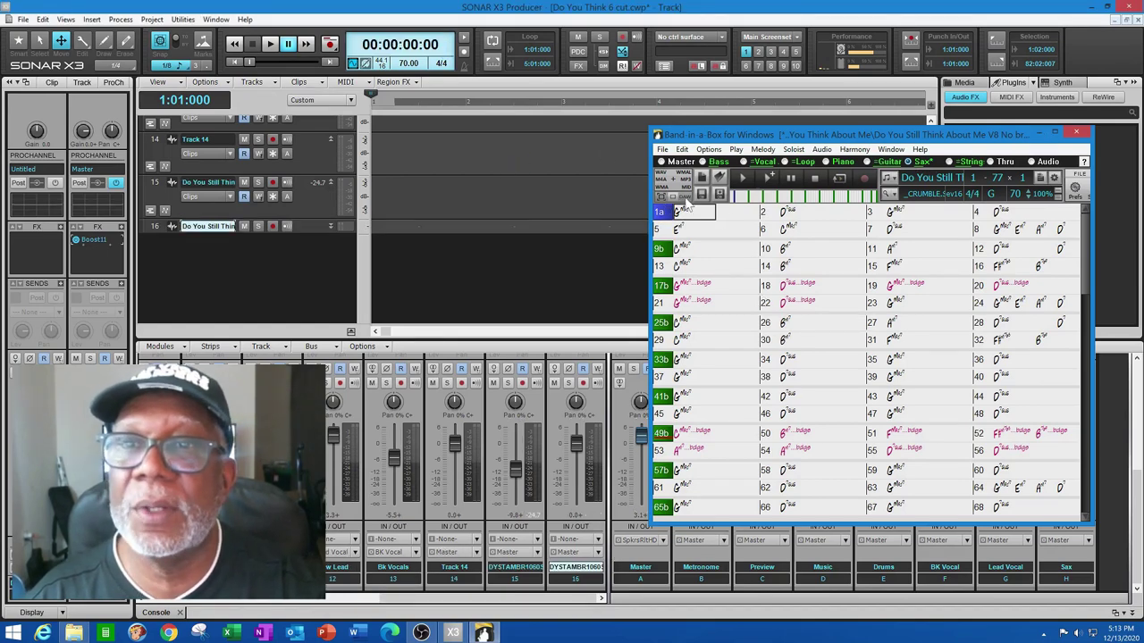
{"action": "key", "text": "super+Up"}
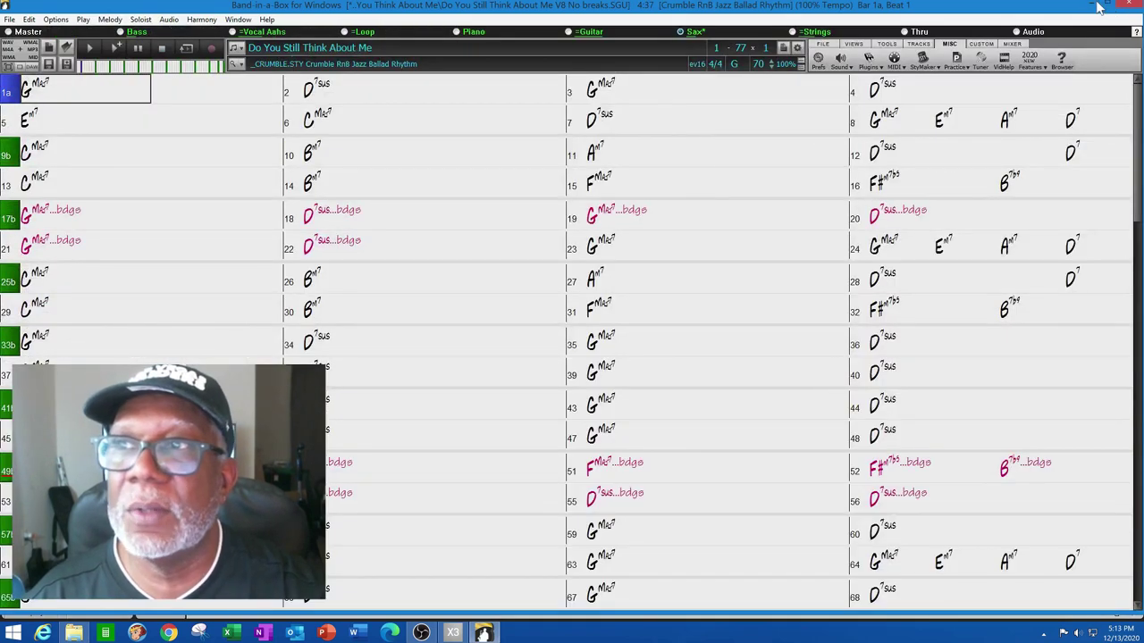
{"action": "left_click", "coordinate": [1099, 7]}
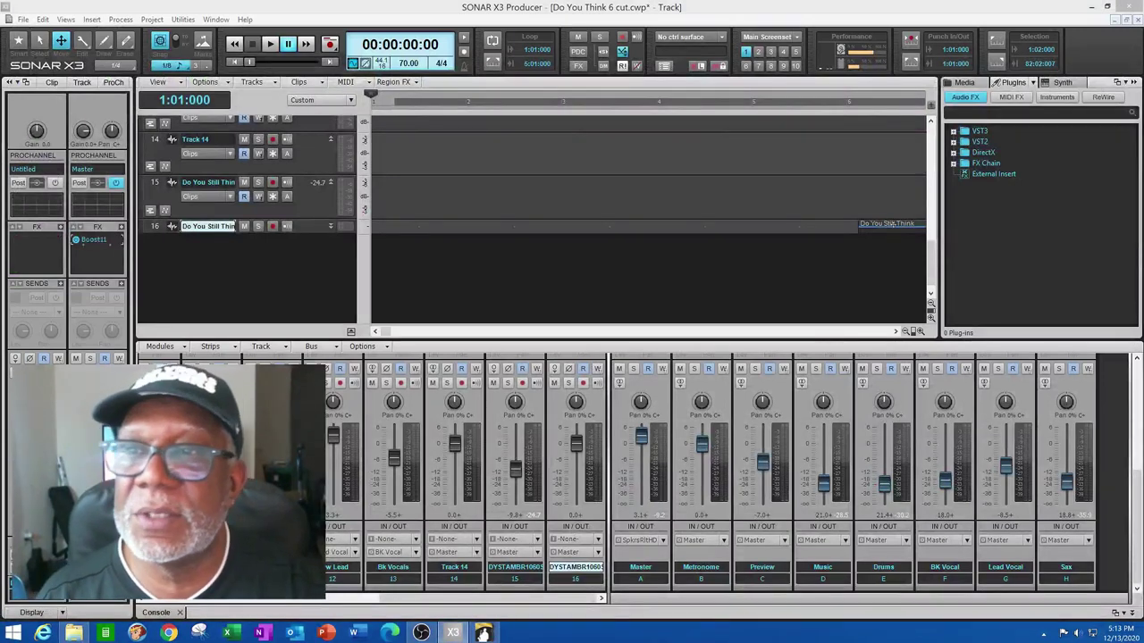
{"action": "left_click_drag", "start_coordinate": [891, 224], "coordinate": [891, 224]}
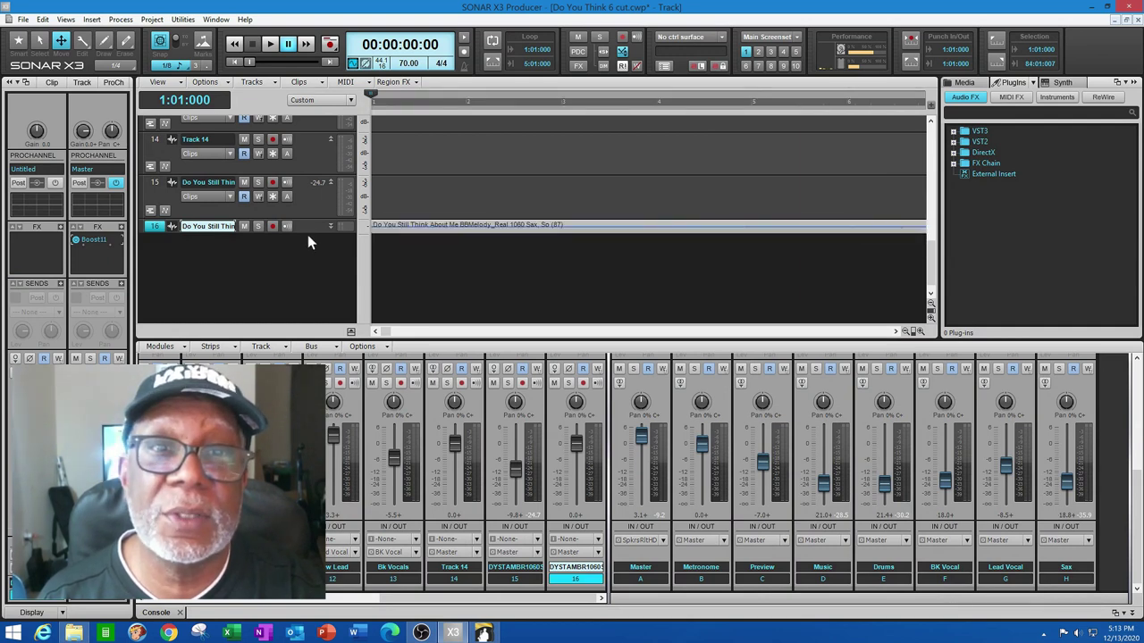
Step: Delete roughly the first bar of silence from the track 16 sax clip and move the remaining clip to the project start
{"action": "left_click", "coordinate": [40, 41]}
{"action": "key", "text": "space"}
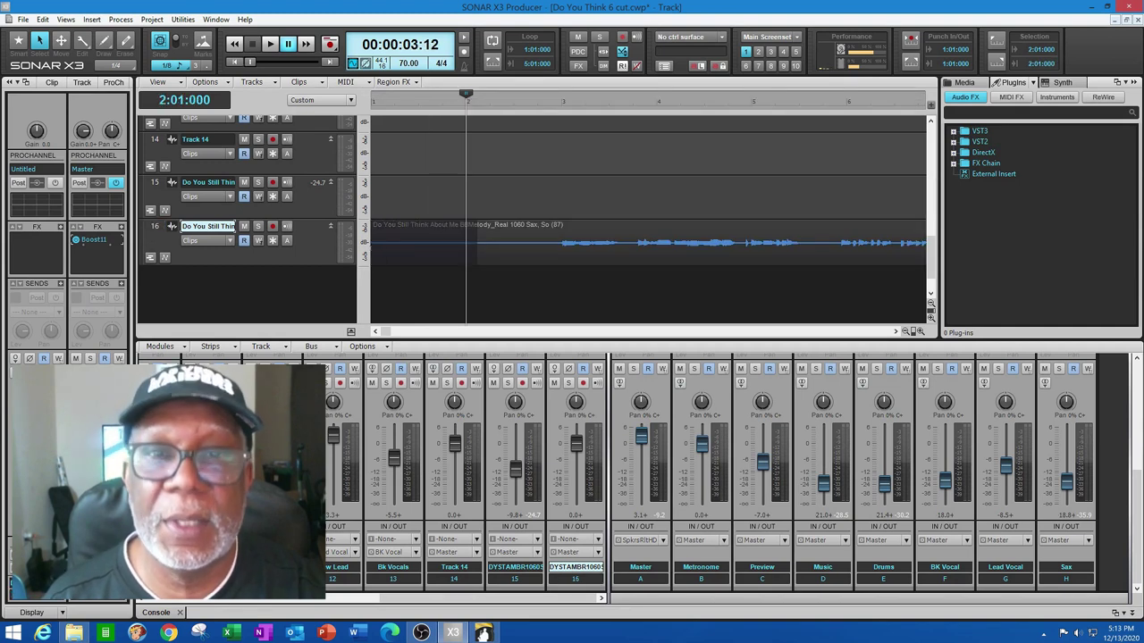
{"action": "key", "text": "Delete"}
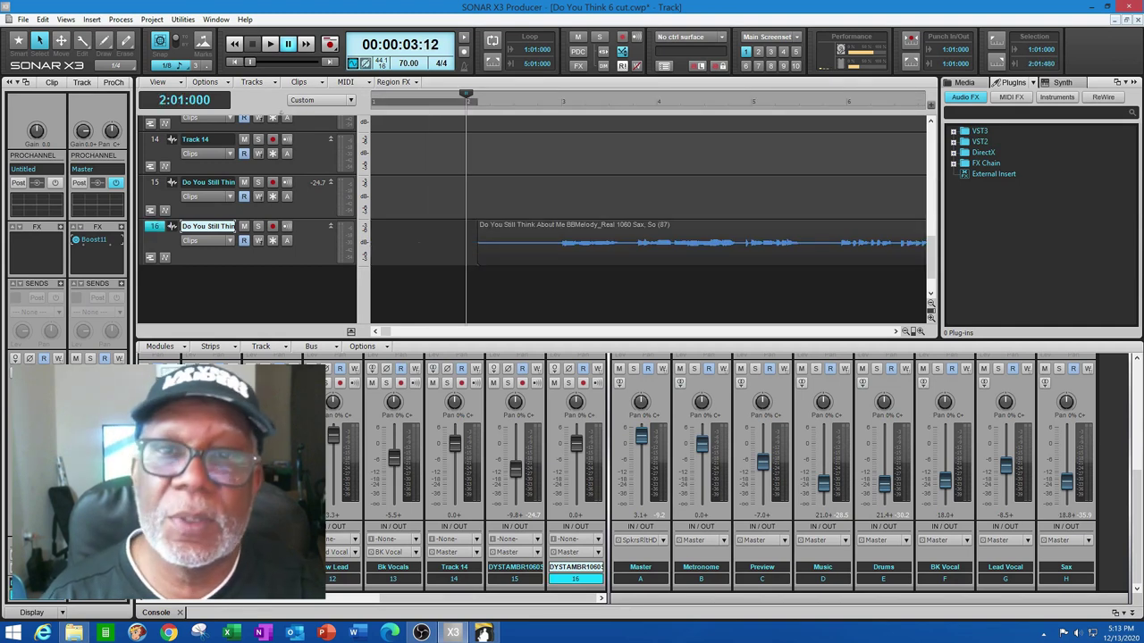
{"action": "left_click", "coordinate": [61, 40]}
{"action": "left_click", "coordinate": [440, 244]}
{"action": "left_click_drag", "start_coordinate": [440, 244], "coordinate": [404, 244]}
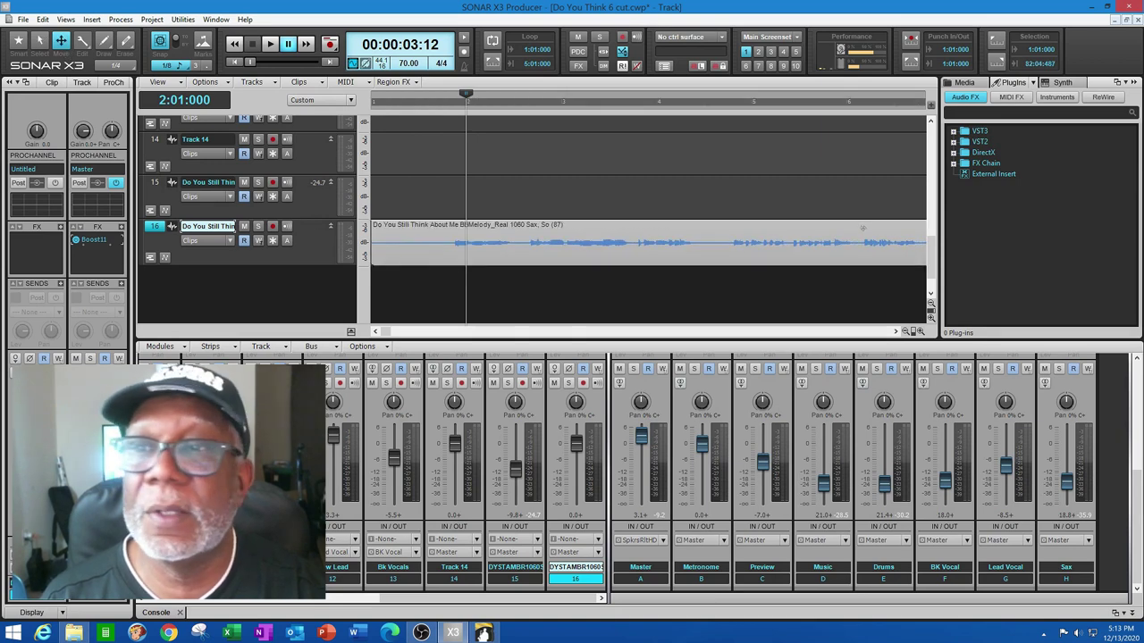
Step: Trim the start of the track 16 sax clip by about two beats and move the clip back to the project start
{"action": "mouse_move", "coordinate": [924, 262]}
{"action": "left_mouse_down"}
{"action": "mouse_move", "coordinate": [930, 240]}
{"action": "mouse_move", "coordinate": [930, 286]}
{"action": "mouse_move", "coordinate": [930, 254]}
{"action": "mouse_move", "coordinate": [932, 267]}
{"action": "left_mouse_up"}
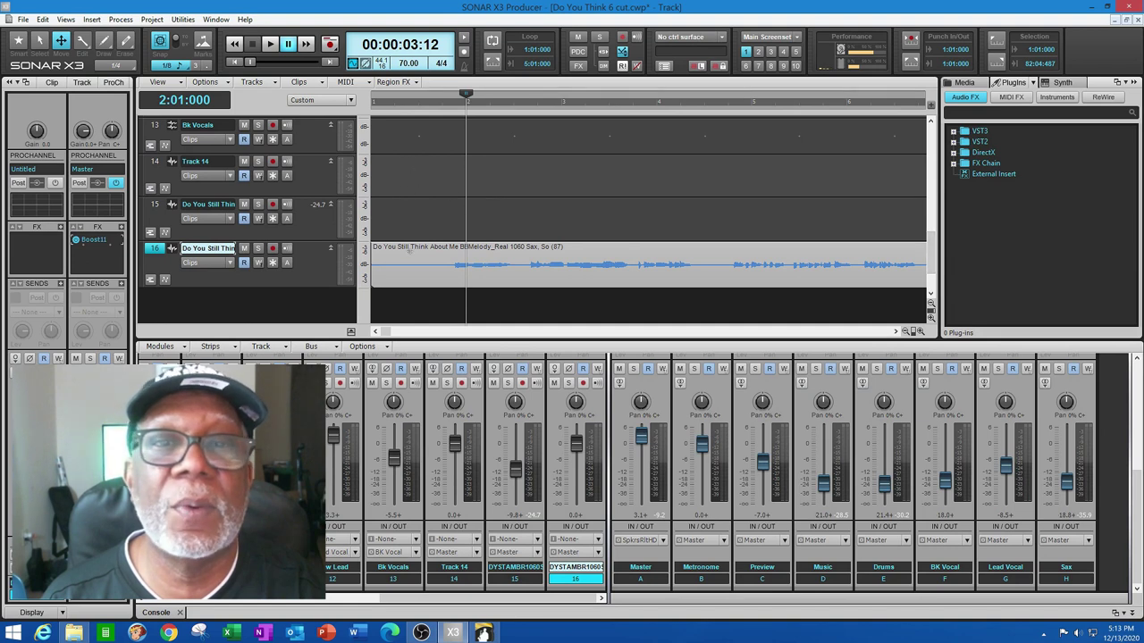
{"action": "left_click", "coordinate": [39, 42]}
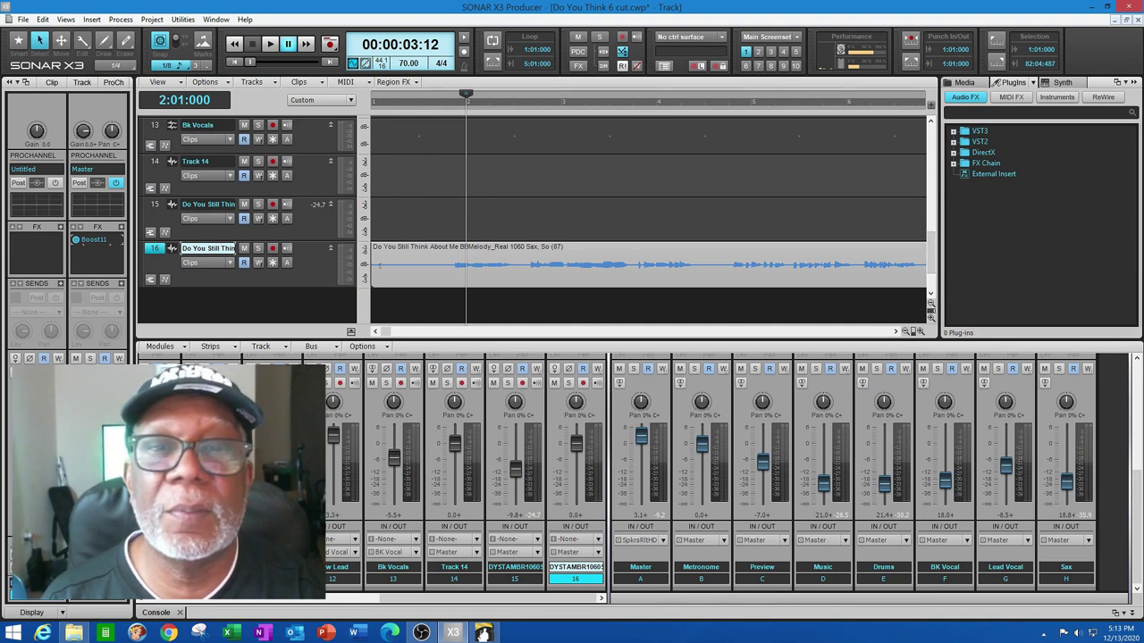
{"action": "left_click", "coordinate": [82, 40]}
{"action": "left_click_drag", "start_coordinate": [373, 285], "coordinate": [418, 284]}
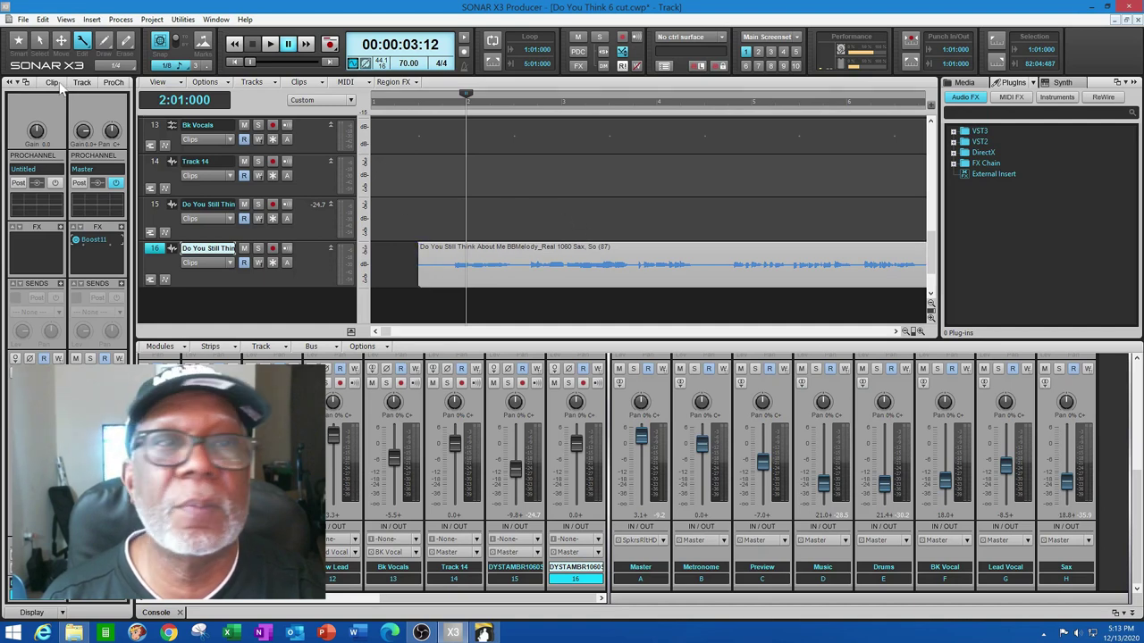
{"action": "left_click", "coordinate": [59, 42]}
{"action": "left_click_drag", "start_coordinate": [442, 276], "coordinate": [395, 276]}
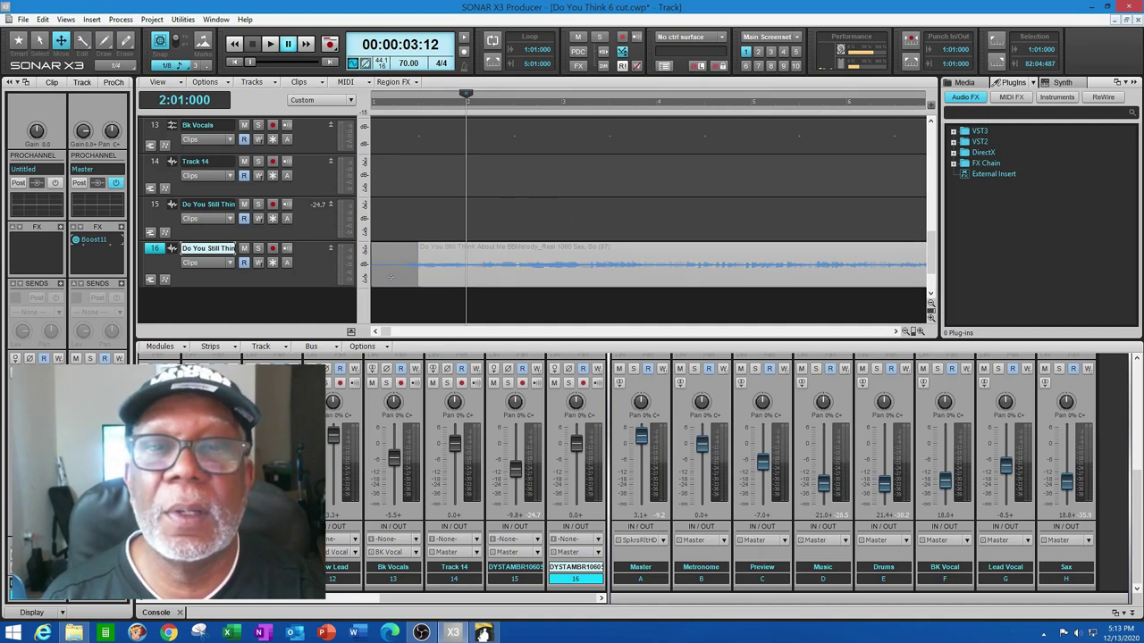
Step: With snap resolution set to 1/16, trim about three sixteenths off the sax clip's start and move it back to the project start
{"action": "mouse_move", "coordinate": [929, 261]}
{"action": "left_mouse_down"}
{"action": "mouse_move", "coordinate": [929, 236]}
{"action": "mouse_move", "coordinate": [929, 268]}
{"action": "left_mouse_up"}
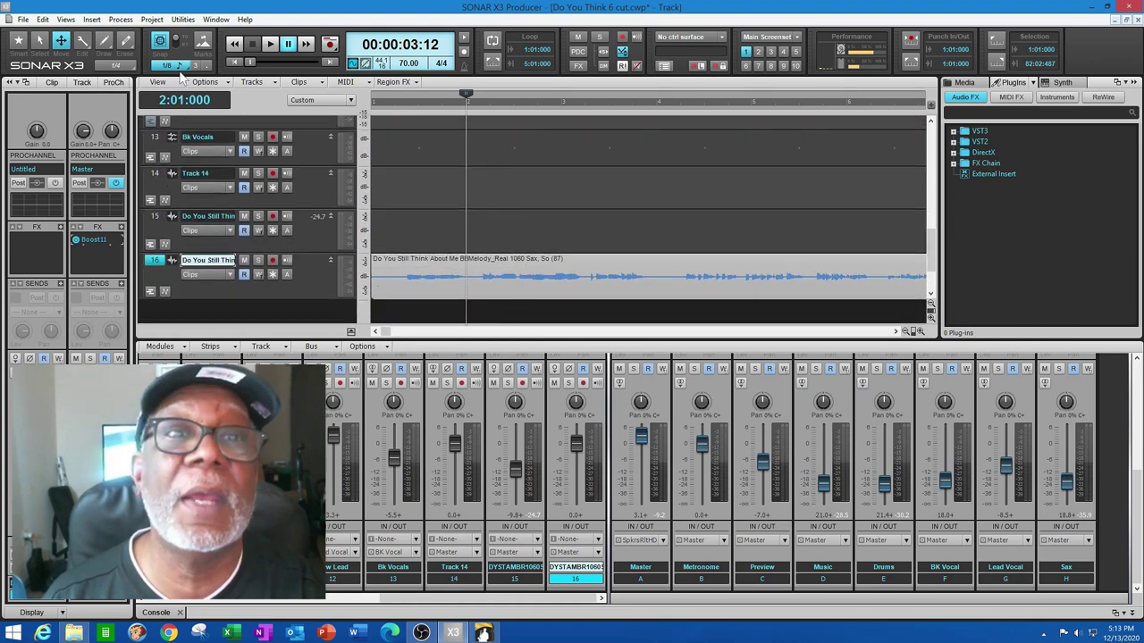
{"action": "left_click", "coordinate": [179, 66]}
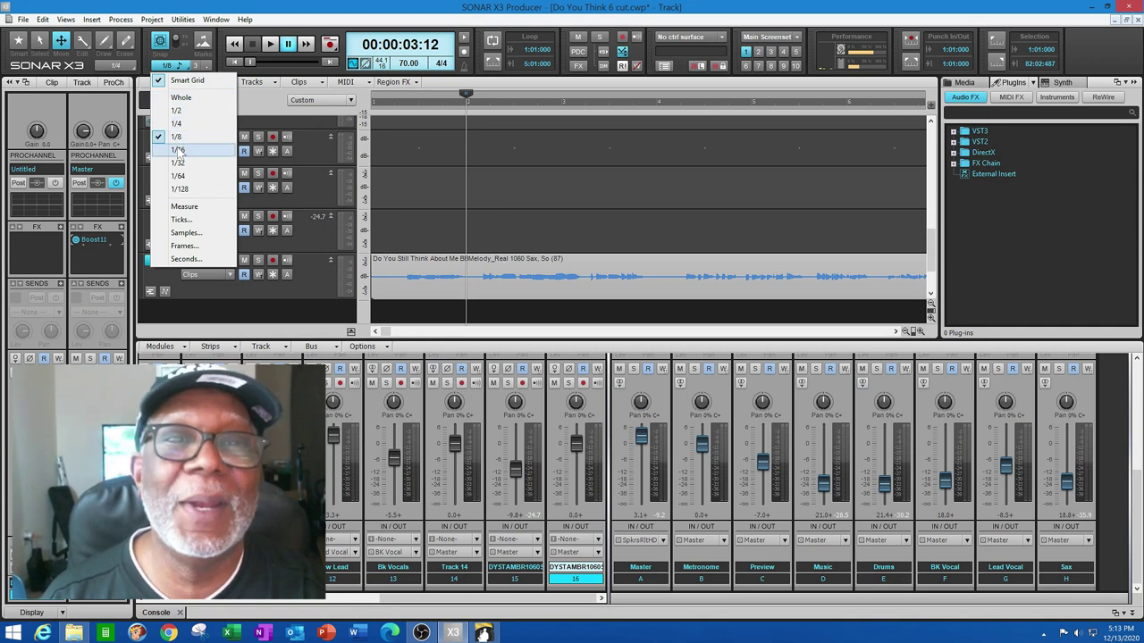
{"action": "left_click", "coordinate": [192, 150]}
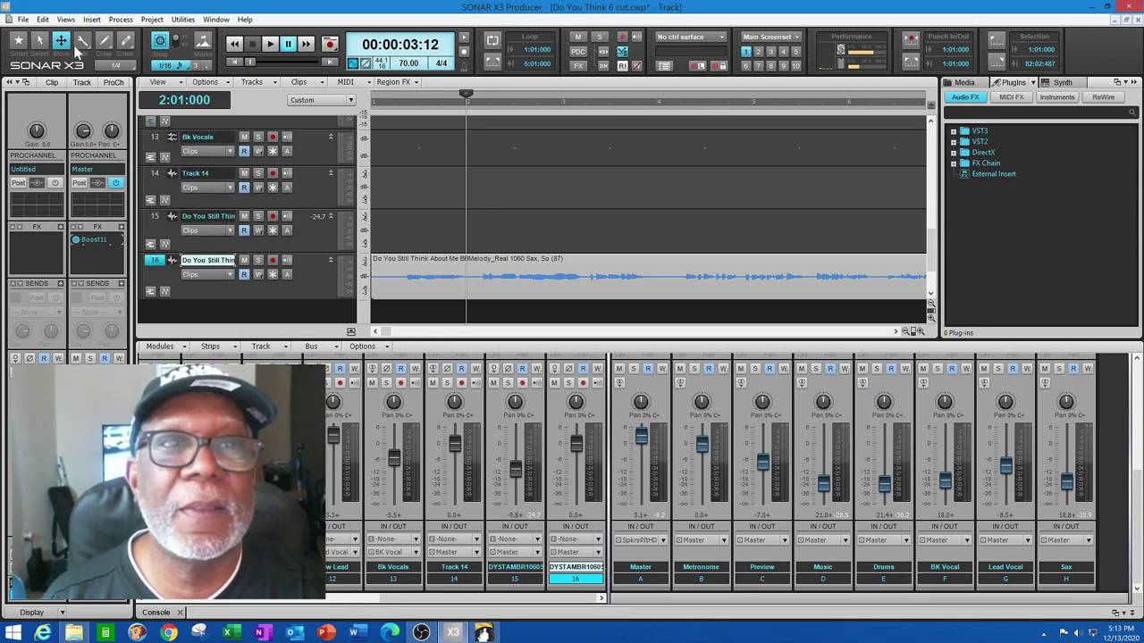
{"action": "left_click", "coordinate": [81, 41]}
{"action": "left_click_drag", "start_coordinate": [374, 285], "coordinate": [389, 286]}
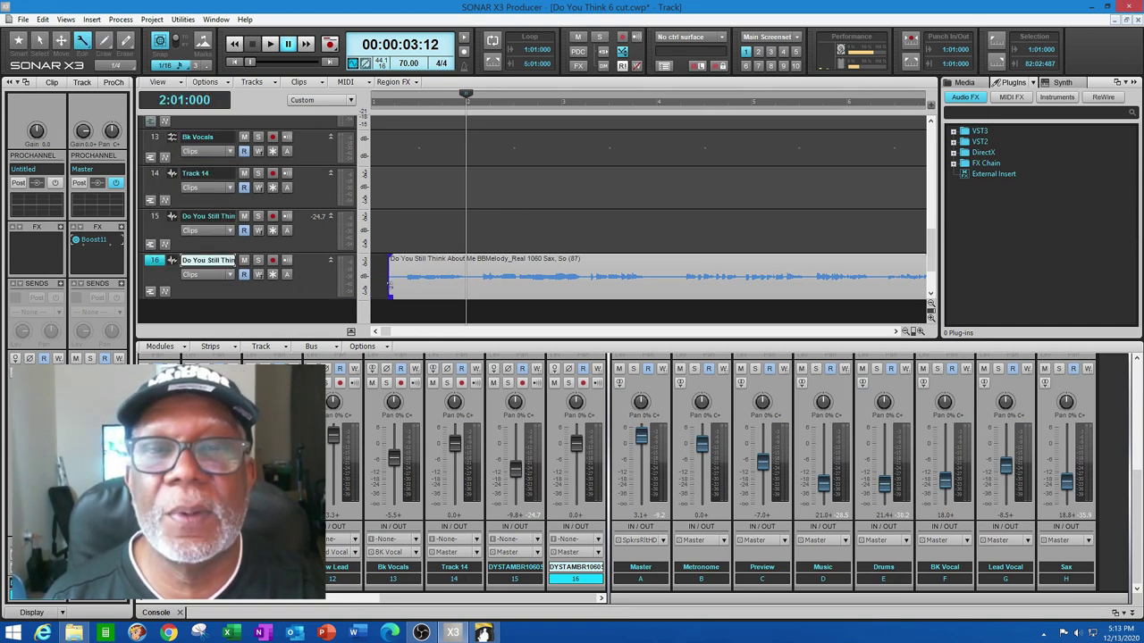
{"action": "left_click", "coordinate": [61, 42]}
{"action": "key", "text": "ctrl+z"}
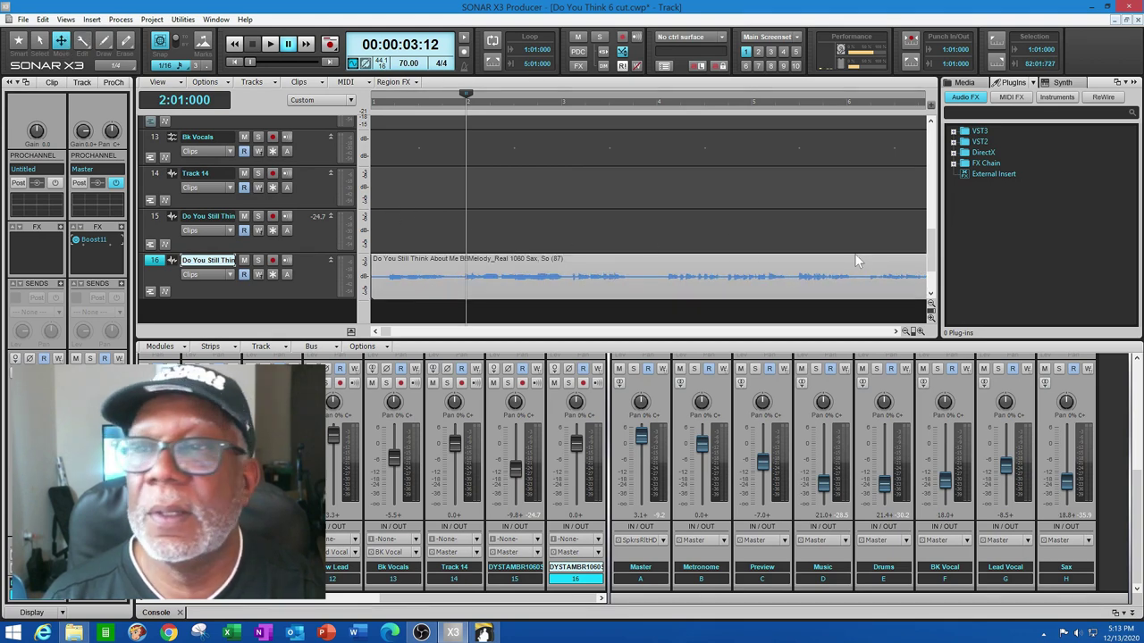
{"action": "mouse_move", "coordinate": [929, 266]}
{"action": "left_mouse_down"}
{"action": "mouse_move", "coordinate": [928, 239]}
{"action": "mouse_move", "coordinate": [930, 272]}
{"action": "mouse_move", "coordinate": [929, 251]}
{"action": "mouse_move", "coordinate": [932, 261]}
{"action": "left_mouse_up"}
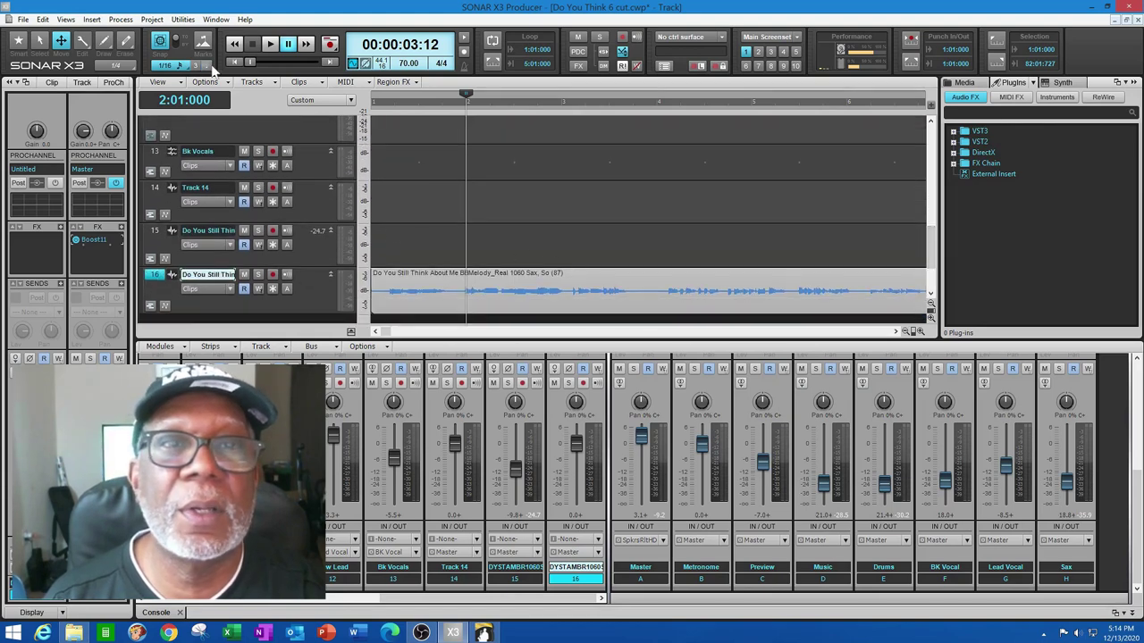
Step: Return the playhead to the project start and mute the Alt Sax track
{"action": "left_click", "coordinate": [231, 63]}
{"action": "left_click_drag", "start_coordinate": [930, 261], "coordinate": [932, 228]}
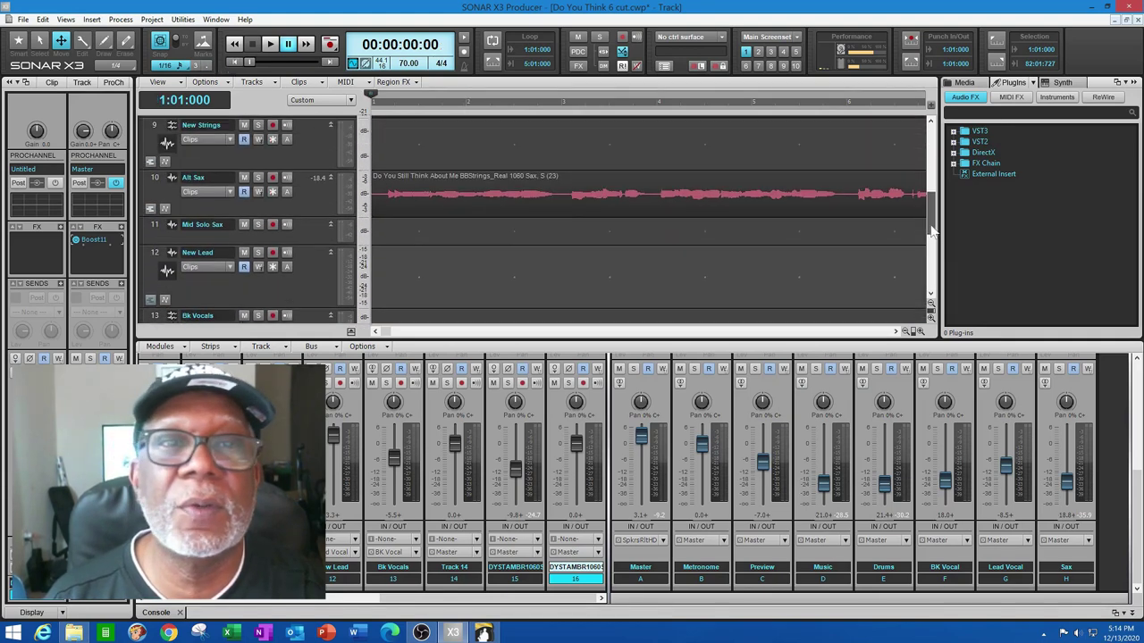
{"action": "left_click", "coordinate": [244, 175]}
{"action": "left_click_drag", "start_coordinate": [931, 221], "coordinate": [932, 263]}
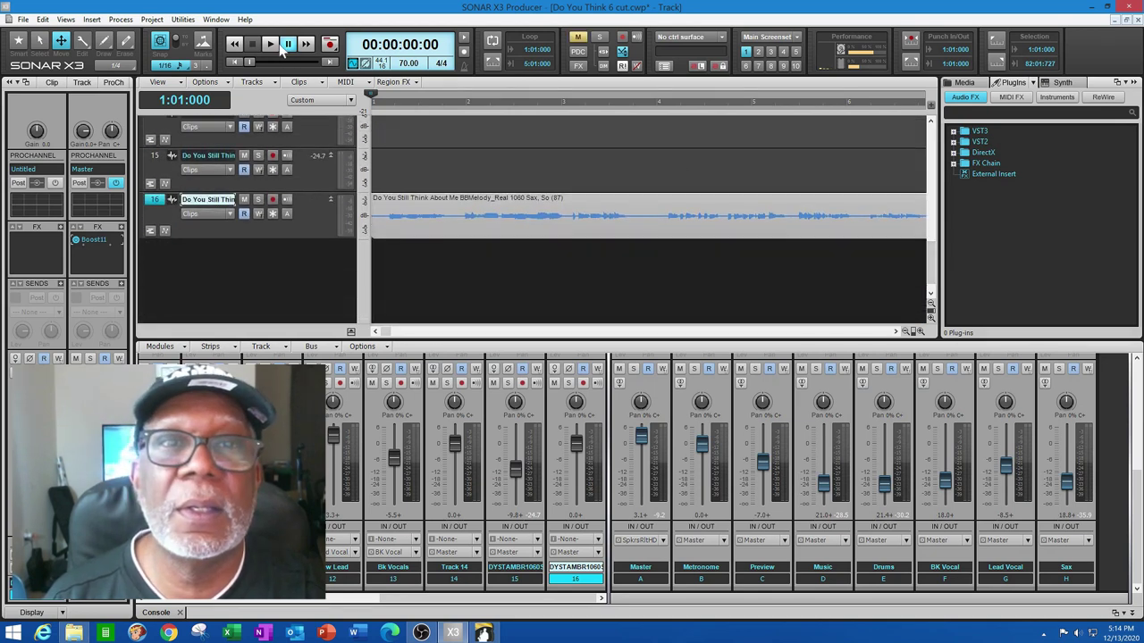
Step: Audition the sax timing, shift the track 16 clip to start at 1:01:240, and replay from the beginning
{"action": "key", "text": "space"}
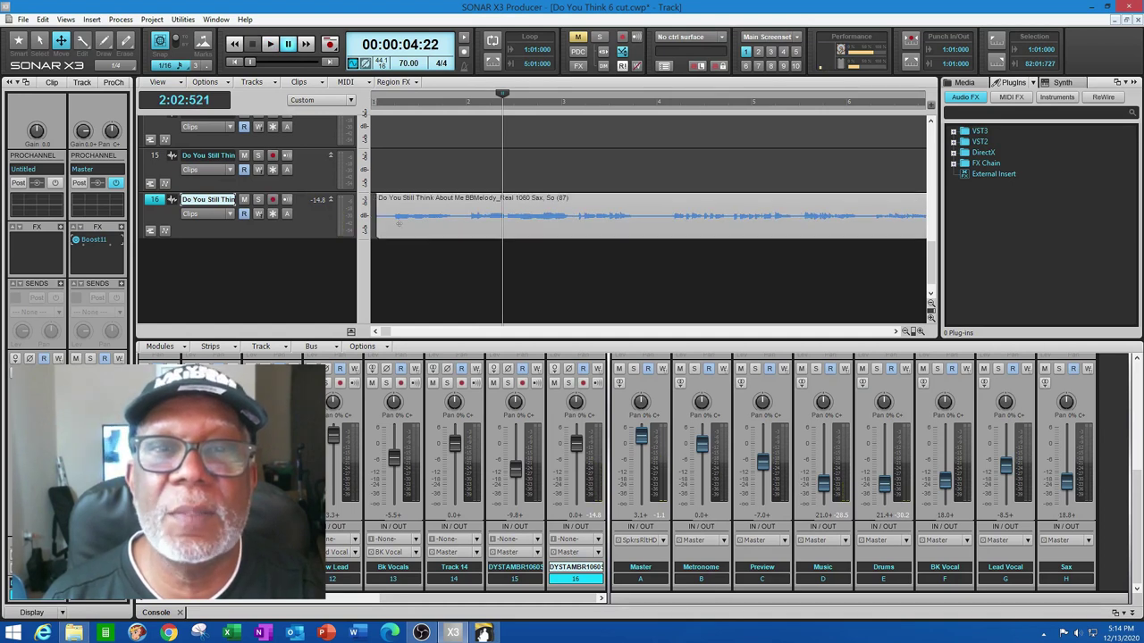
{"action": "key", "text": "w"}
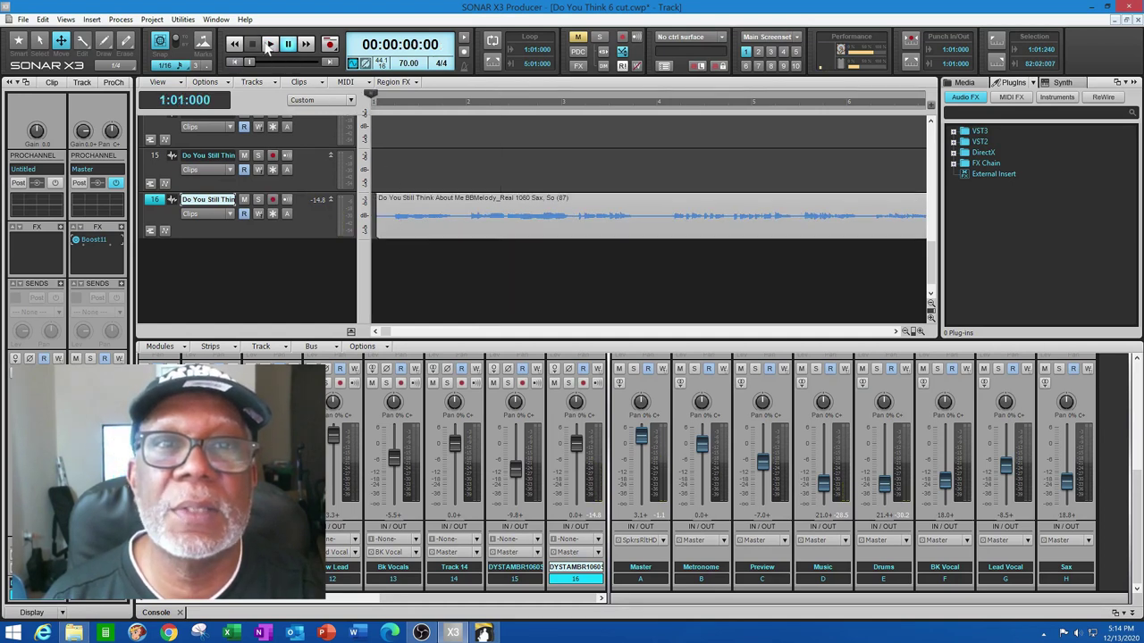
{"action": "key", "text": "space"}
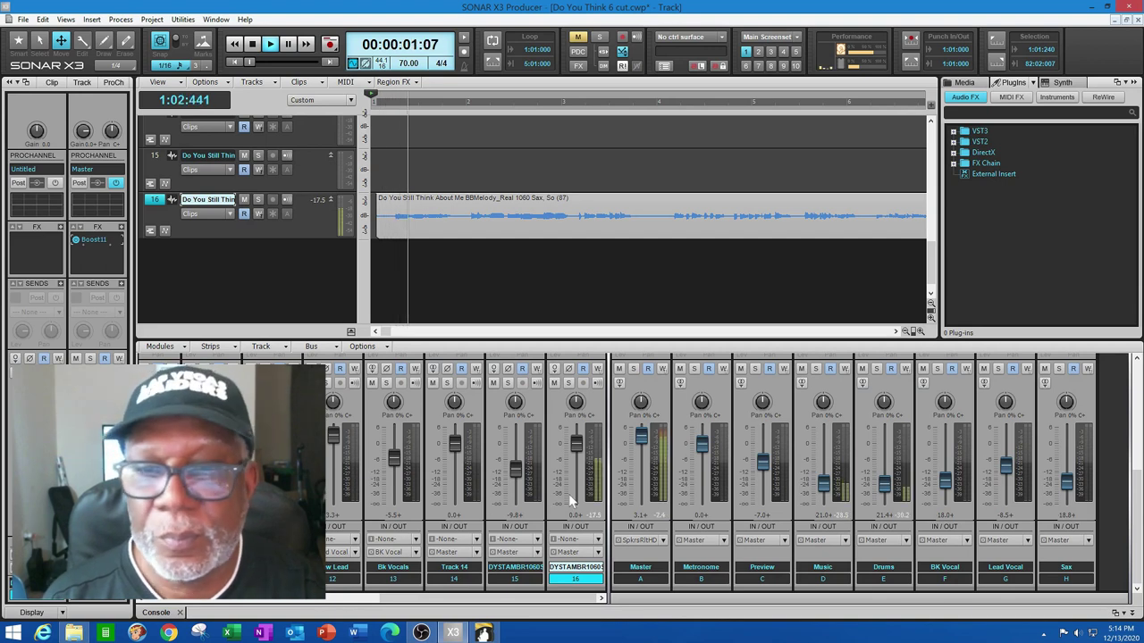
Step: Lower the track 16 volume to about -10 dB during playback, then stop after listening to the mix
{"action": "left_click_drag", "start_coordinate": [586, 454], "coordinate": [585, 476]}
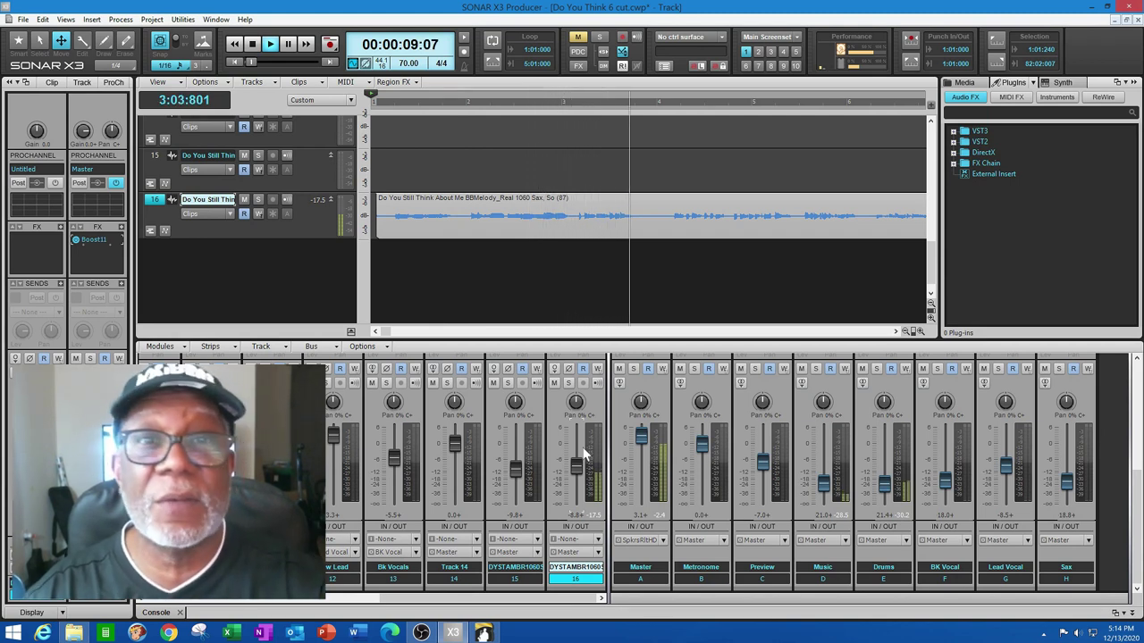
{"action": "left_click", "coordinate": [895, 332]}
{"action": "left_click", "coordinate": [896, 332]}
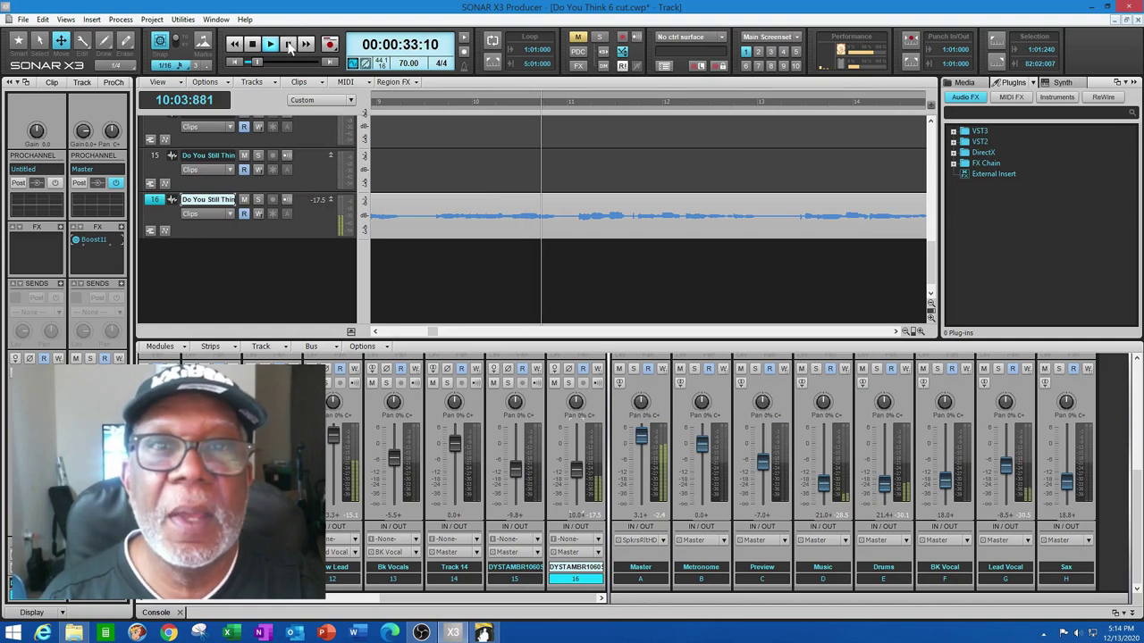
{"action": "key", "text": "space"}
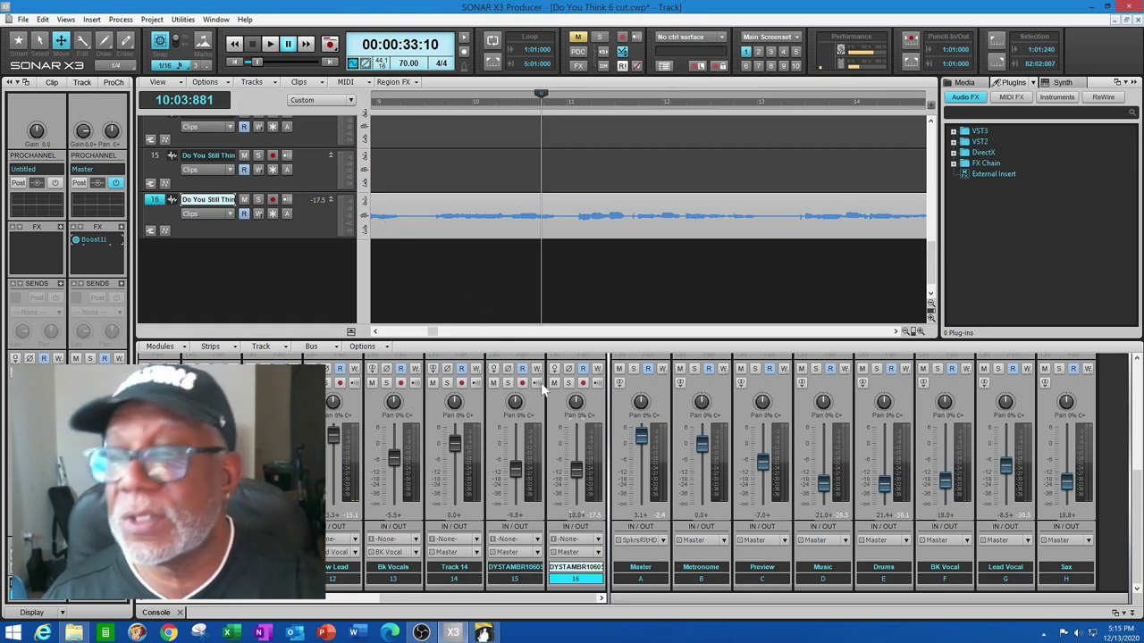
Step: Raise the Lead Vocal bus fader slightly and switch to the Select tool
{"action": "left_click_drag", "start_coordinate": [1001, 474], "coordinate": [1000, 470]}
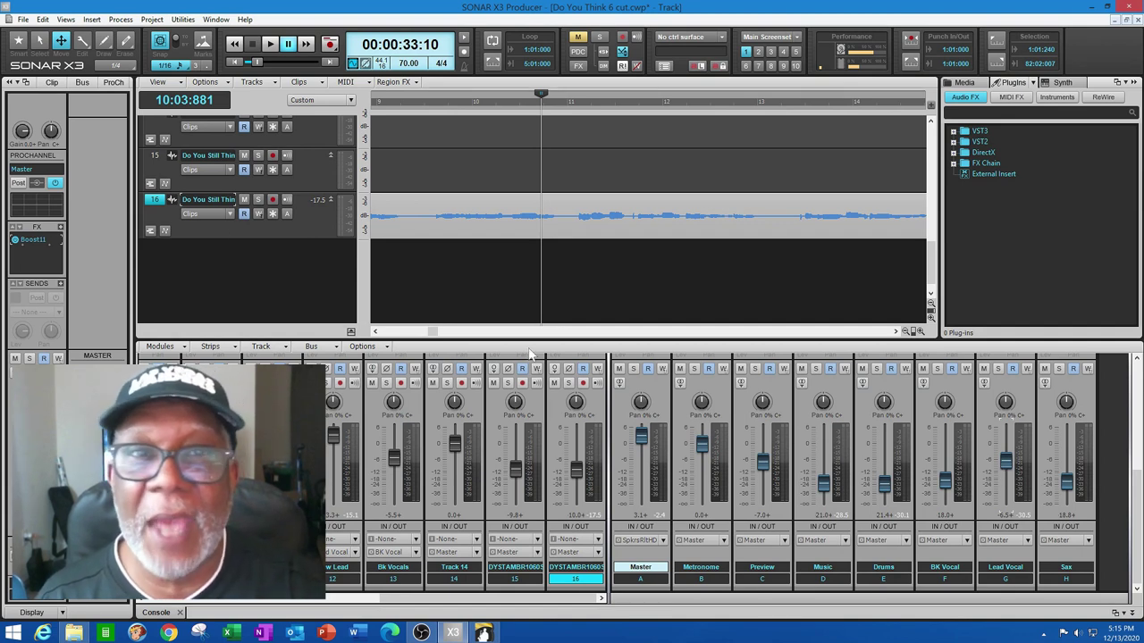
{"action": "left_click", "coordinate": [44, 45]}
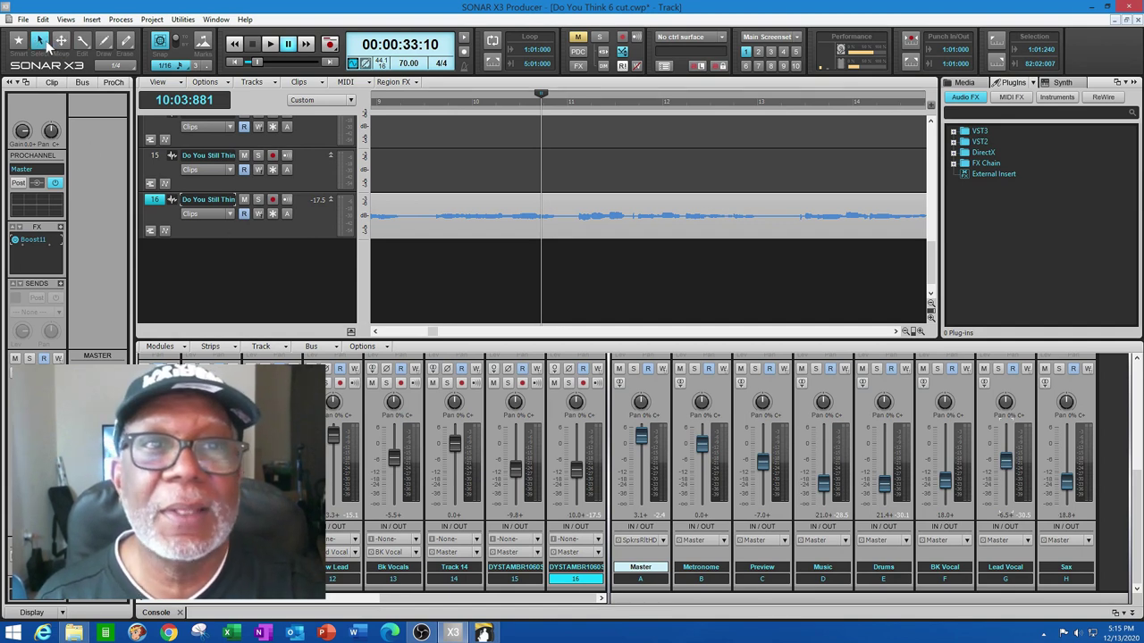
Step: Select the sax phrase from 9:03:240 to 11:01:000 on track 16 and audition the passages from 16:03:000 and 18:02:240
{"action": "left_click_drag", "start_coordinate": [561, 222], "coordinate": [431, 241]}
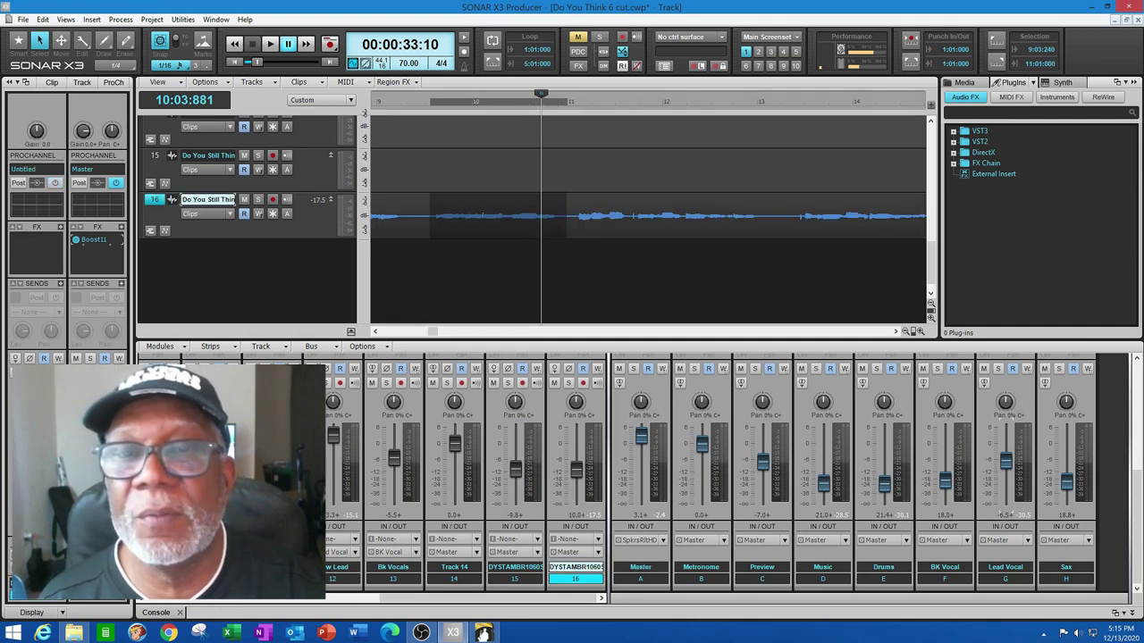
{"action": "left_click", "coordinate": [863, 332]}
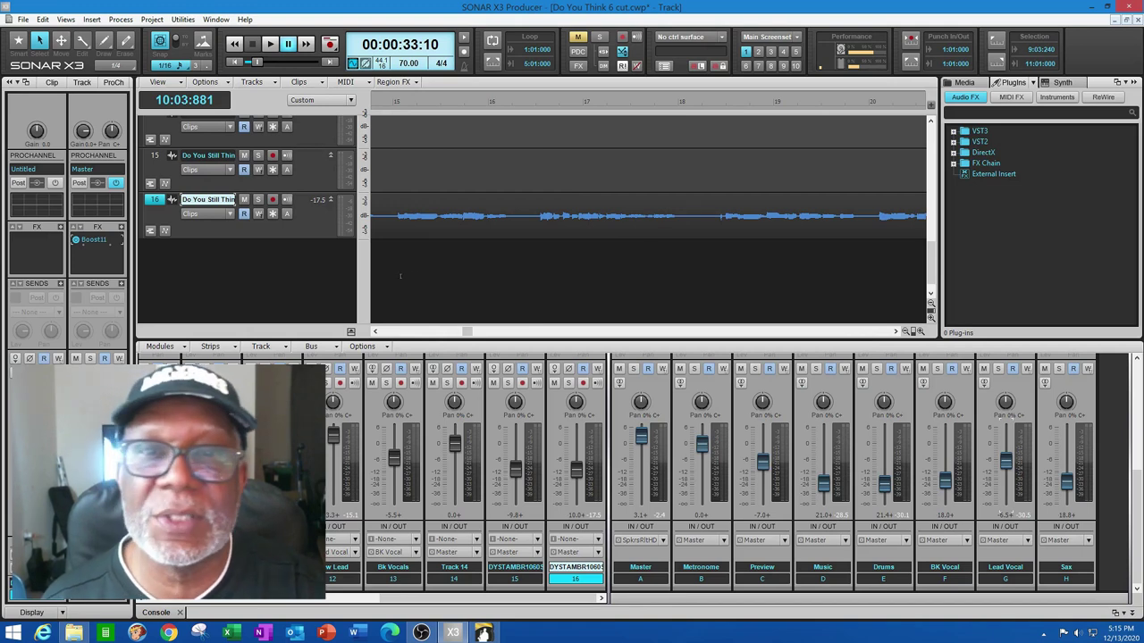
{"action": "left_click", "coordinate": [400, 276]}
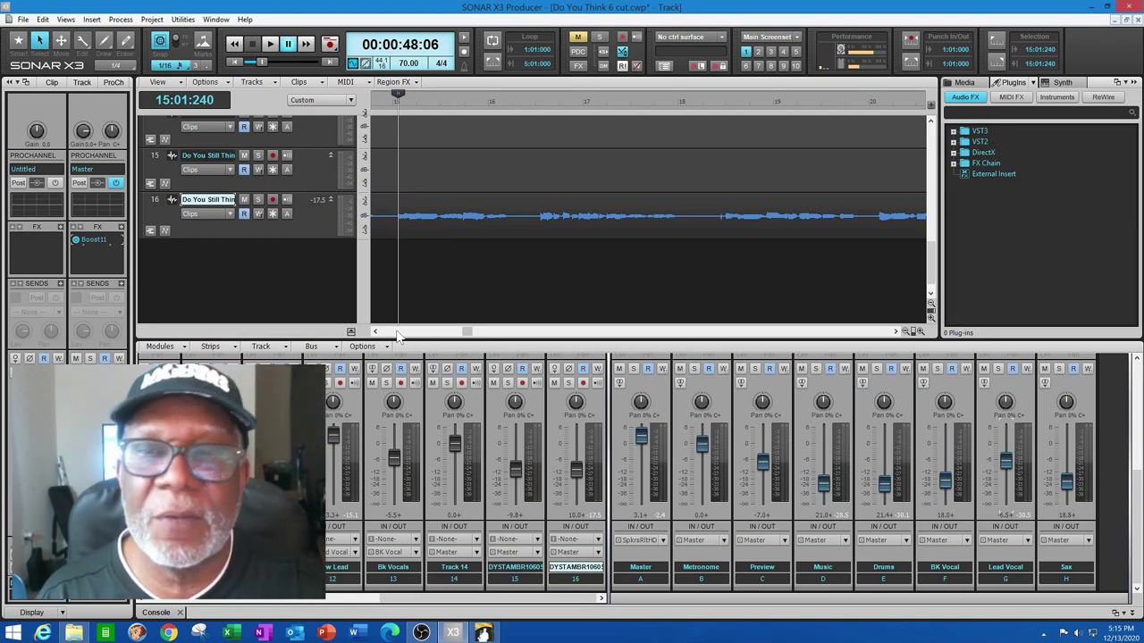
{"action": "left_click", "coordinate": [536, 260]}
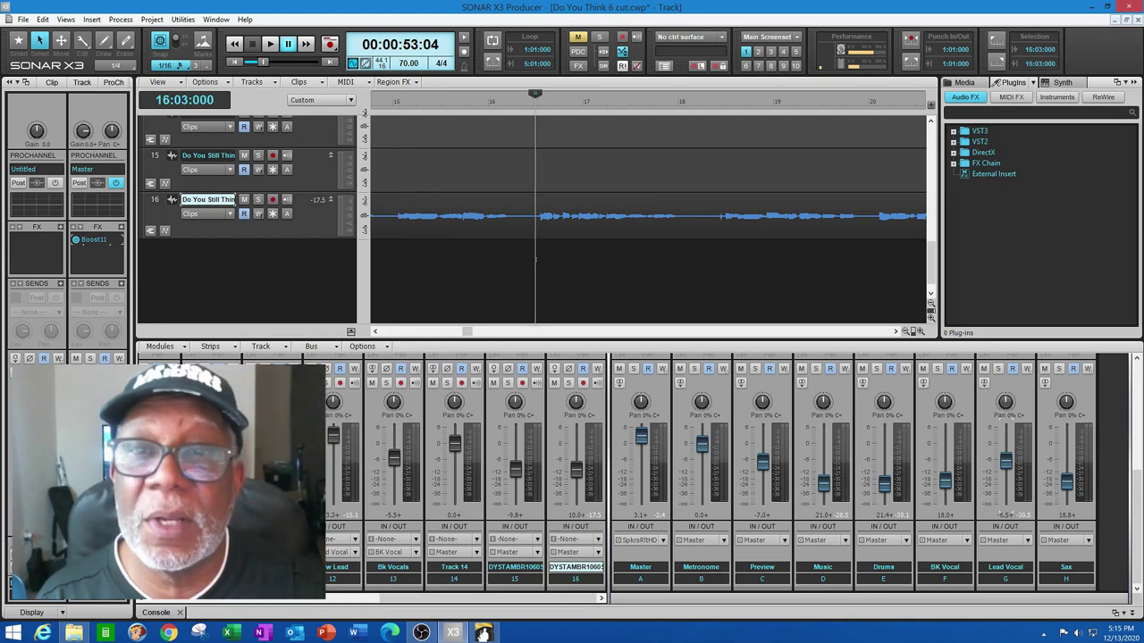
{"action": "left_click", "coordinate": [273, 47]}
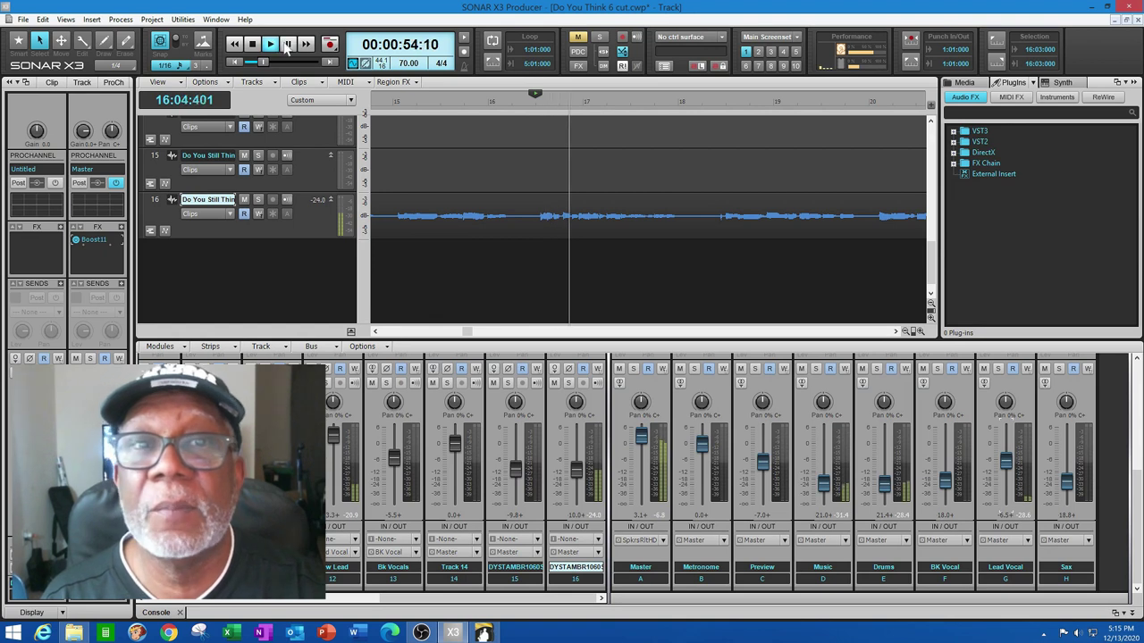
{"action": "left_click", "coordinate": [288, 47]}
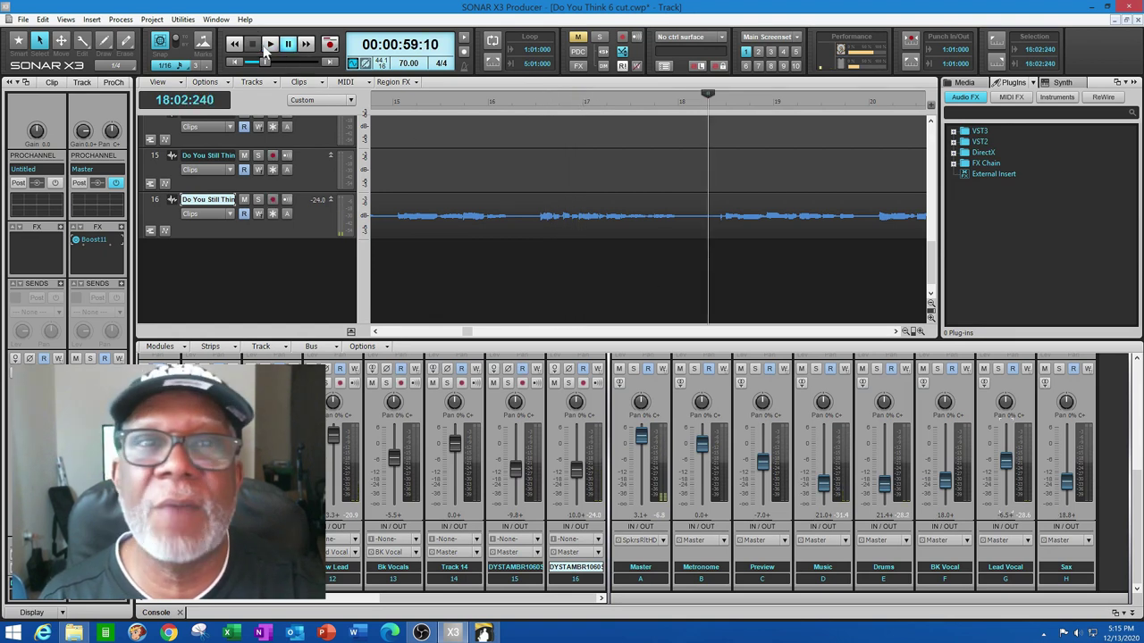
{"action": "left_click", "coordinate": [267, 47]}
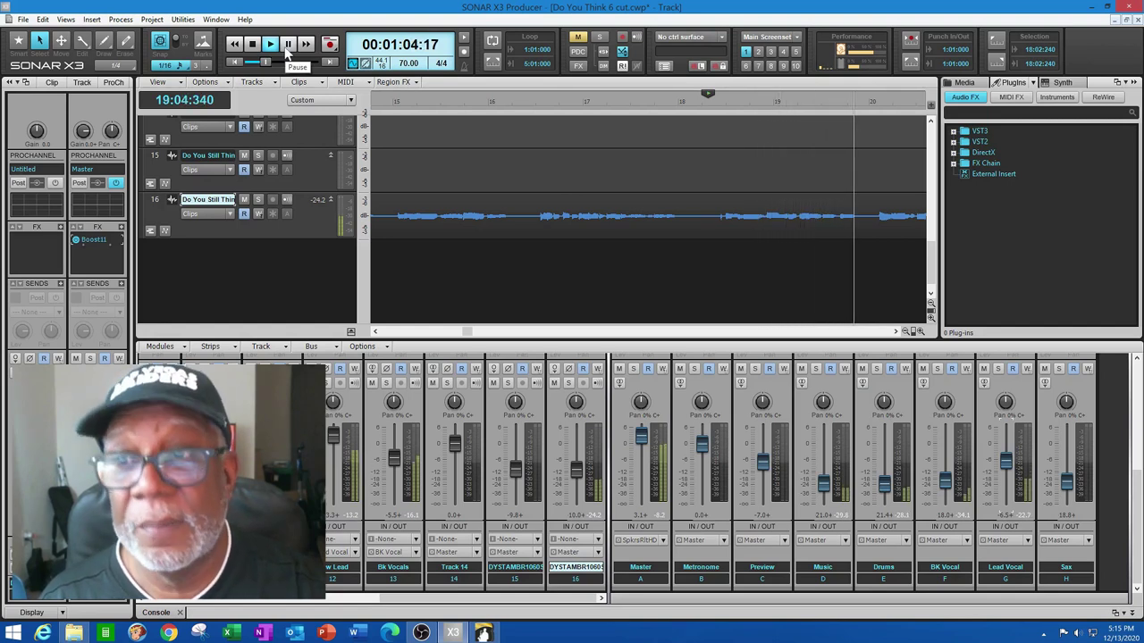
{"action": "left_click", "coordinate": [287, 45]}
Step: Audition the track 16 sax with the vocals from 25:01:240, pausing after a few beats
{"action": "left_click", "coordinate": [867, 333]}
{"action": "left_click", "coordinate": [778, 276]}
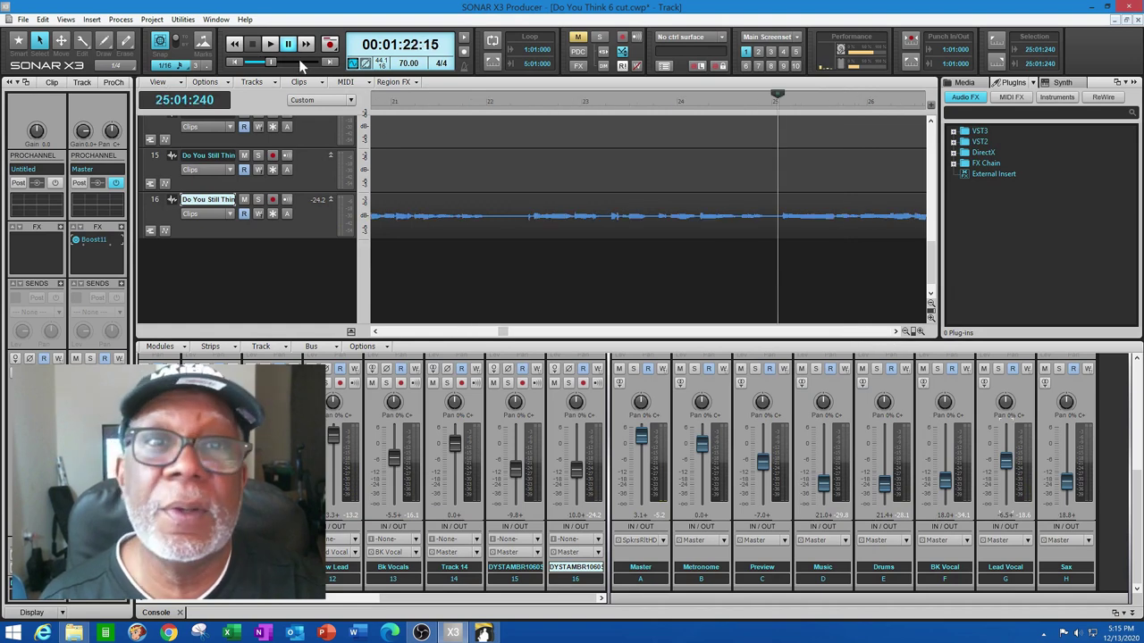
{"action": "left_click", "coordinate": [271, 49]}
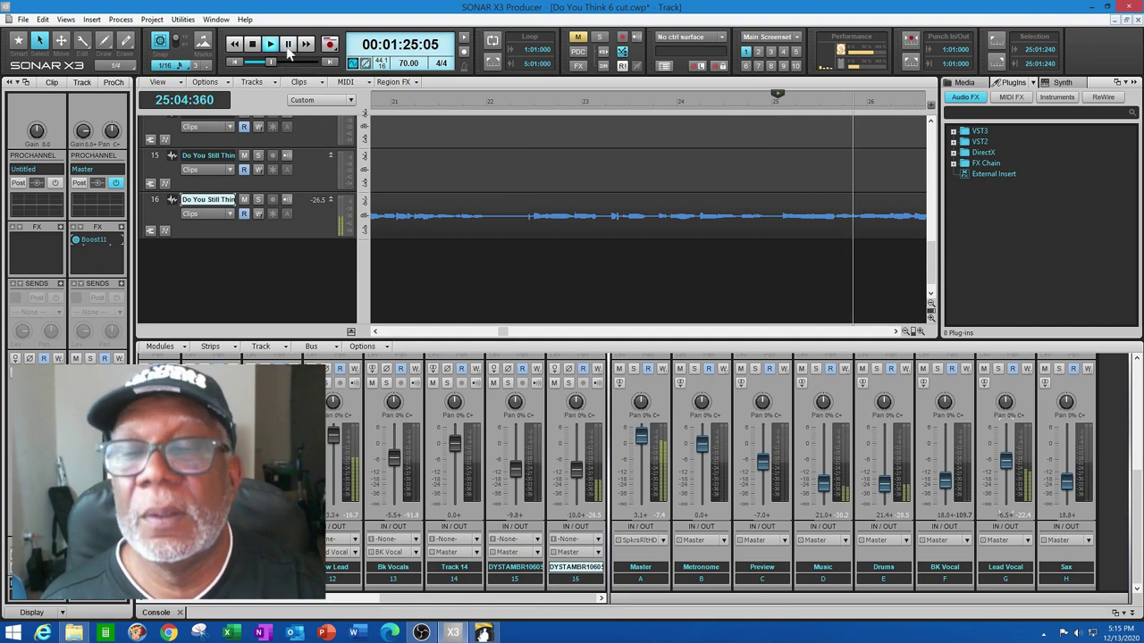
{"action": "left_click", "coordinate": [287, 44]}
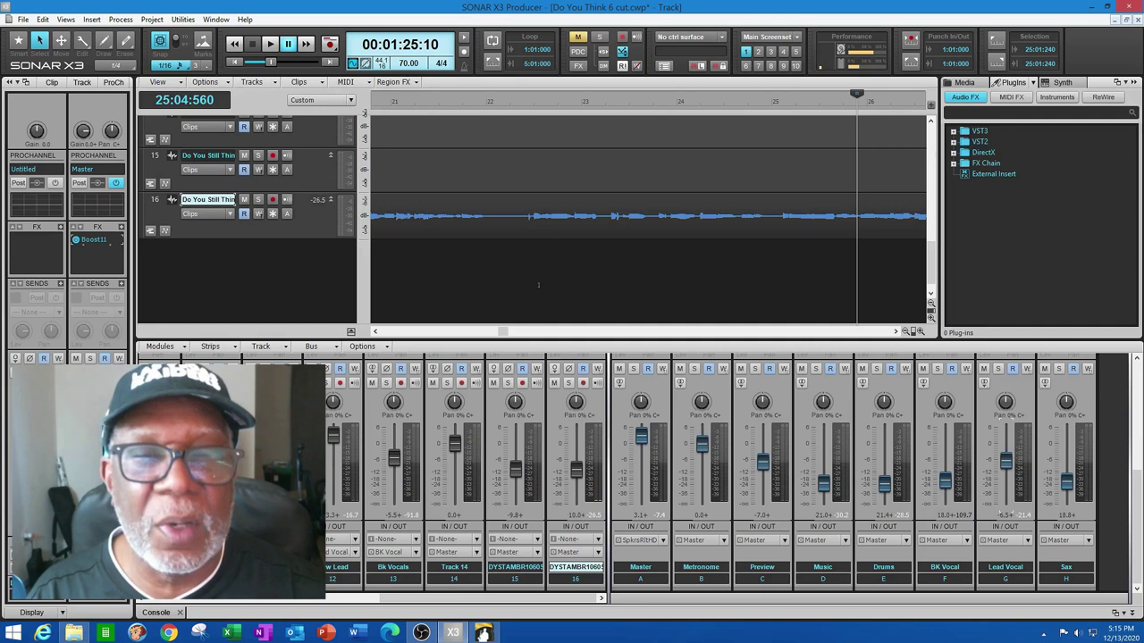
Step: Mute track 16, unmute the Alt Sax track and return the playhead to the project start
{"action": "left_click", "coordinate": [61, 41]}
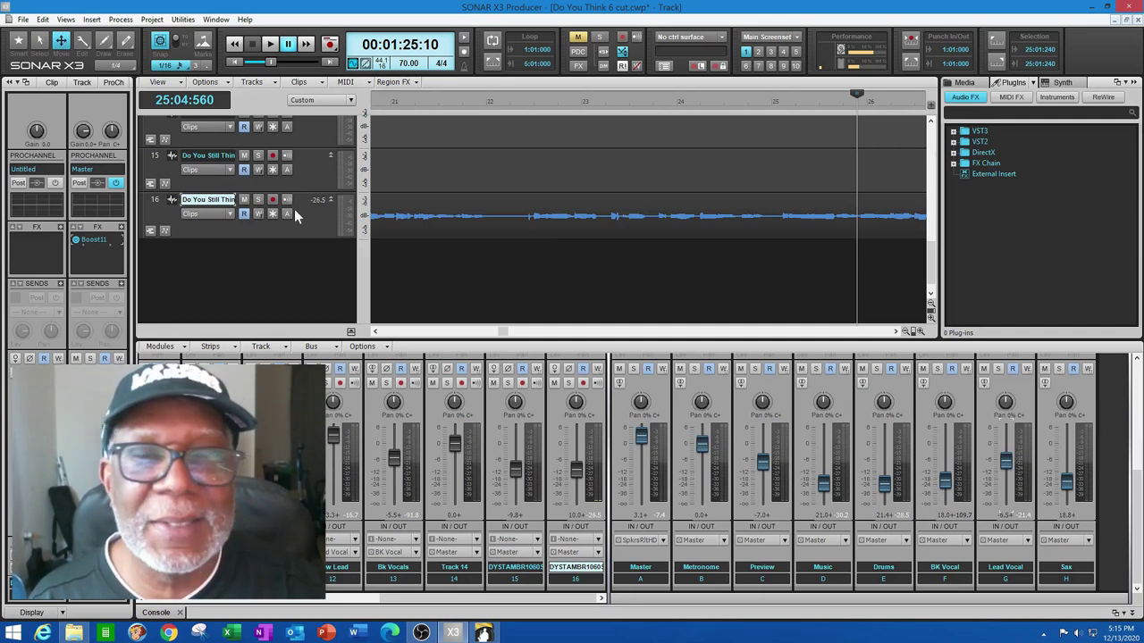
{"action": "left_click", "coordinate": [420, 213]}
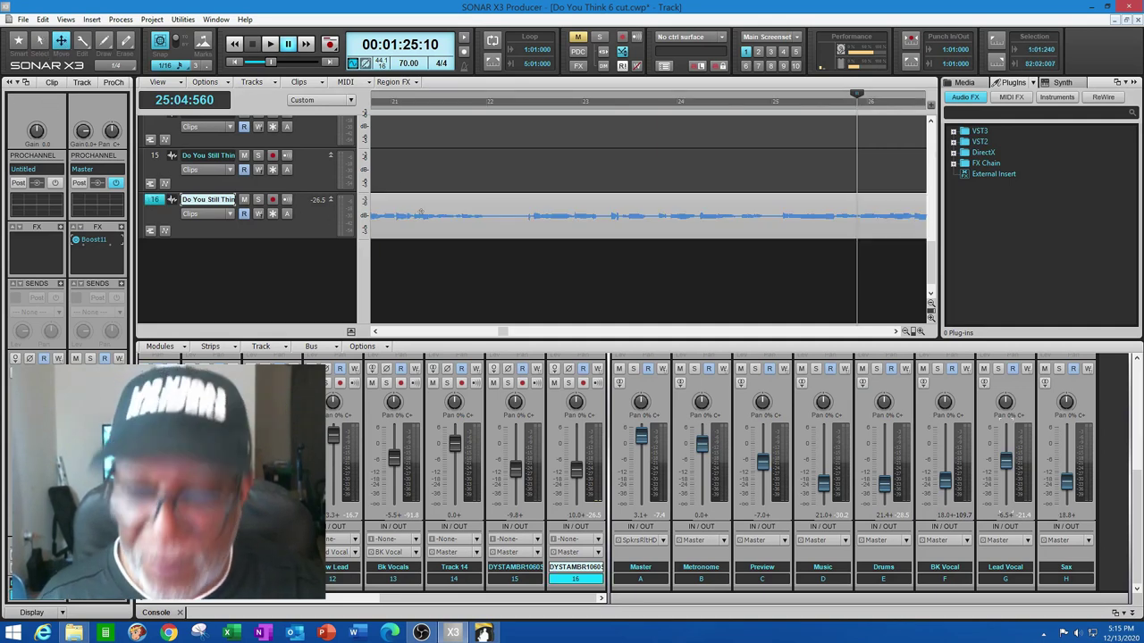
{"action": "left_click", "coordinate": [244, 199]}
{"action": "left_click_drag", "start_coordinate": [928, 260], "coordinate": [952, 187]}
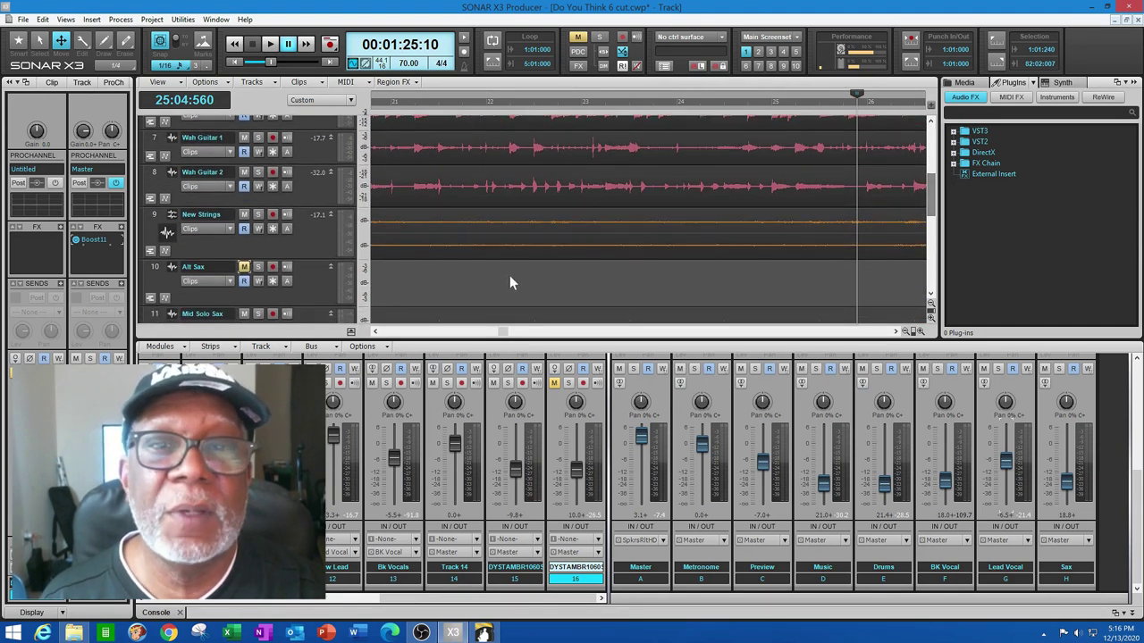
{"action": "left_click", "coordinate": [239, 68]}
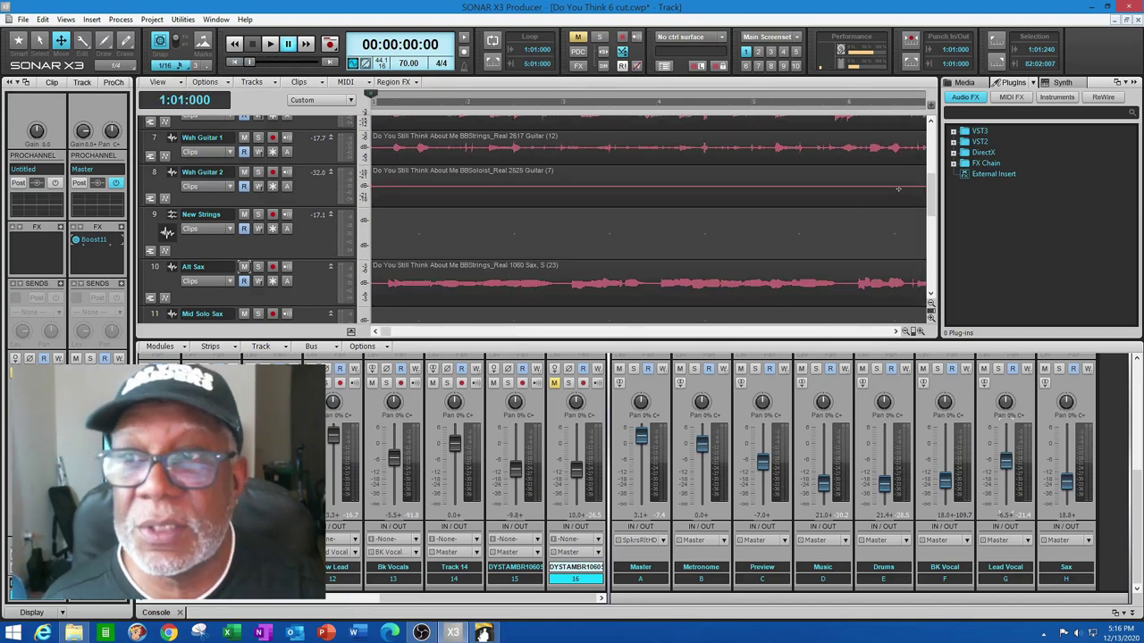
Step: Play the Alt Sax intro from the project start to measure 10, and replay its fade-out from 9:01:054
{"action": "left_click", "coordinate": [271, 44]}
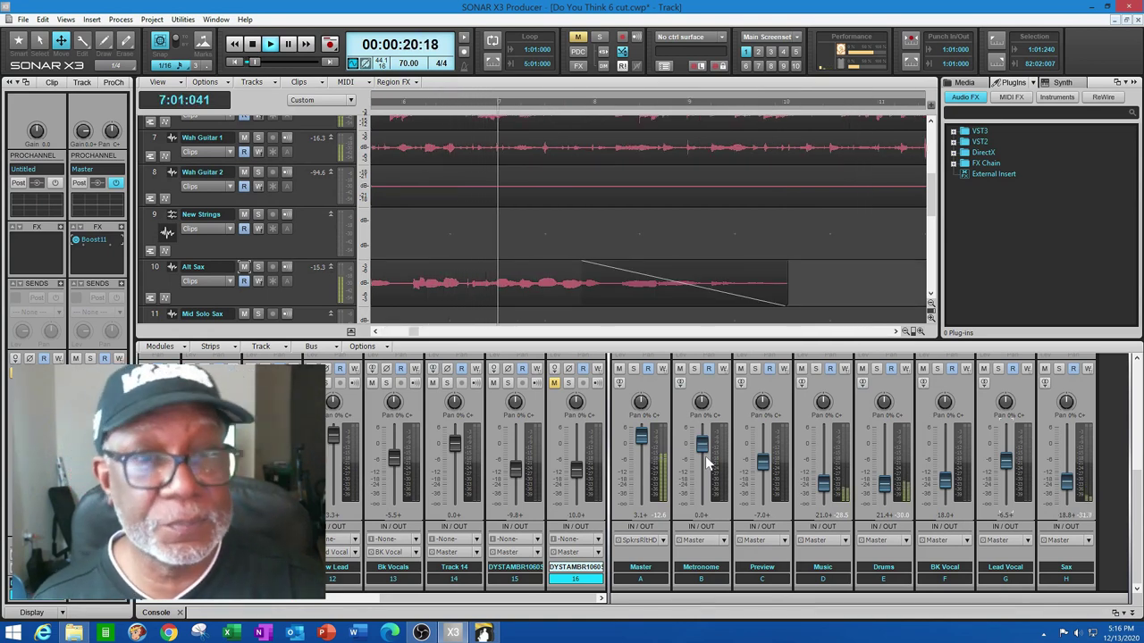
{"action": "left_click", "coordinate": [288, 44]}
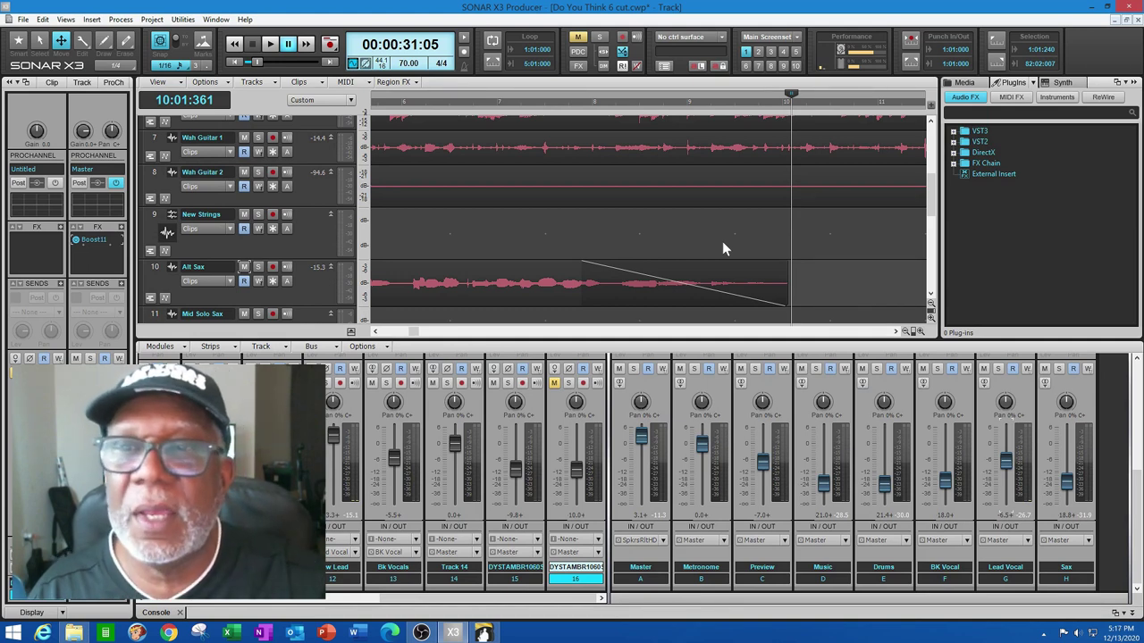
{"action": "left_click", "coordinate": [687, 230]}
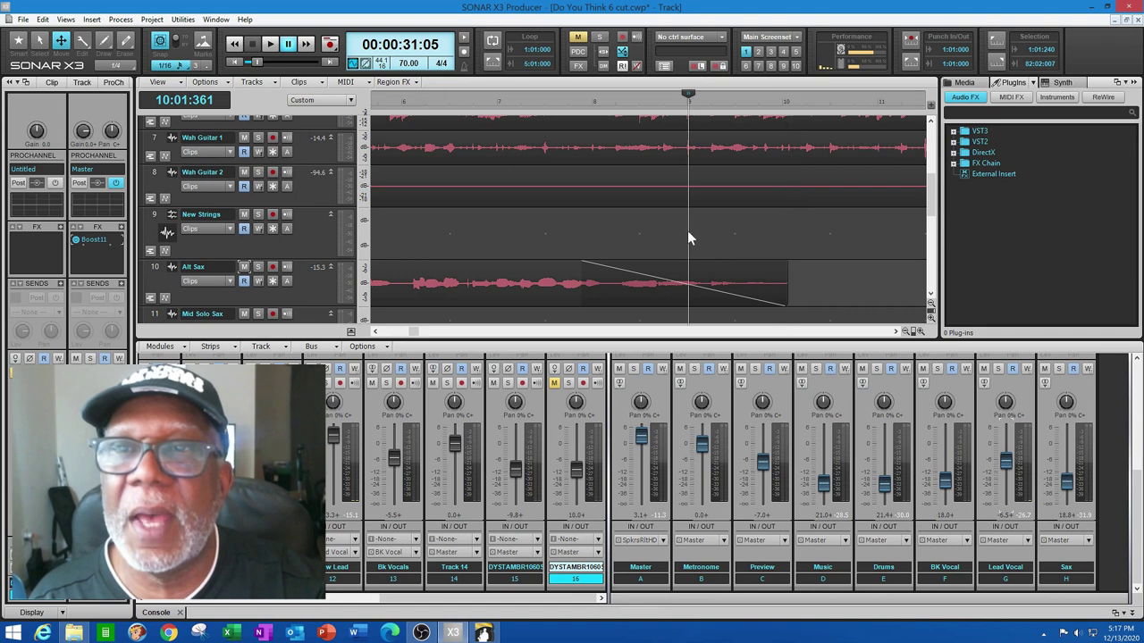
{"action": "left_click", "coordinate": [271, 45]}
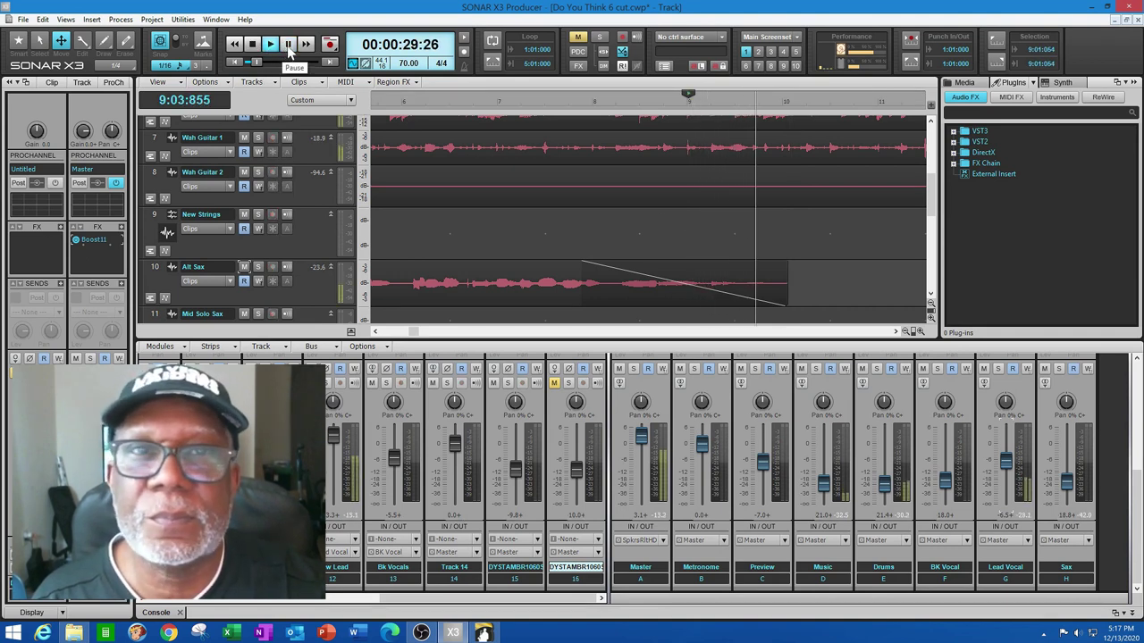
{"action": "left_click", "coordinate": [288, 46]}
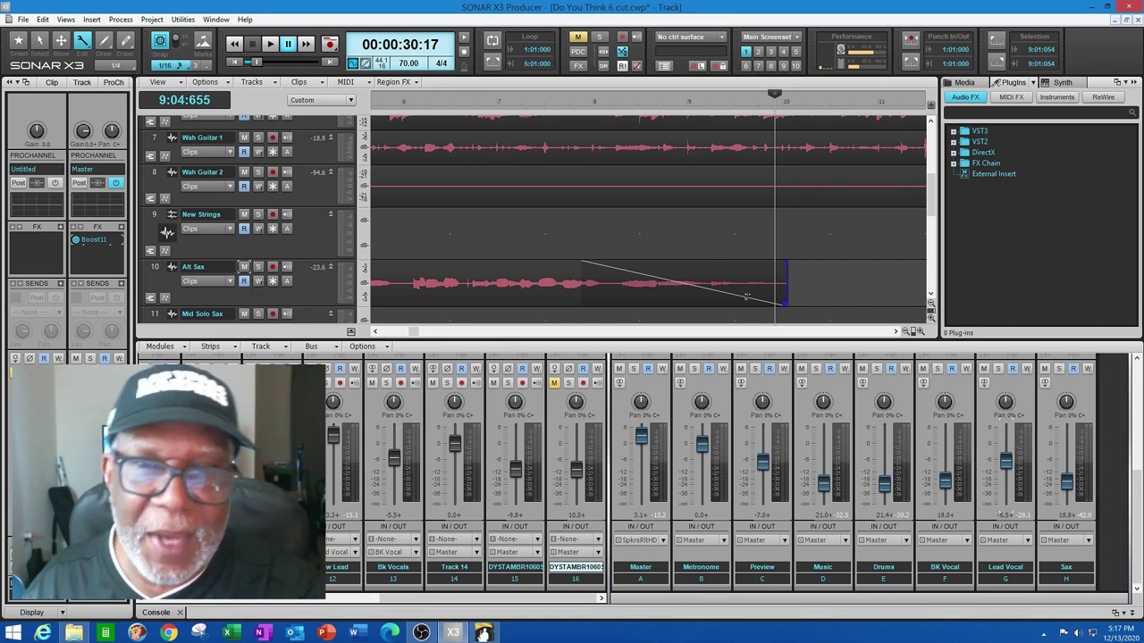
Step: Switch to the Edit tool and play through the Alt Sax fade-out from 7:01:402 into measure 10, then stop
{"action": "left_click", "coordinate": [574, 243]}
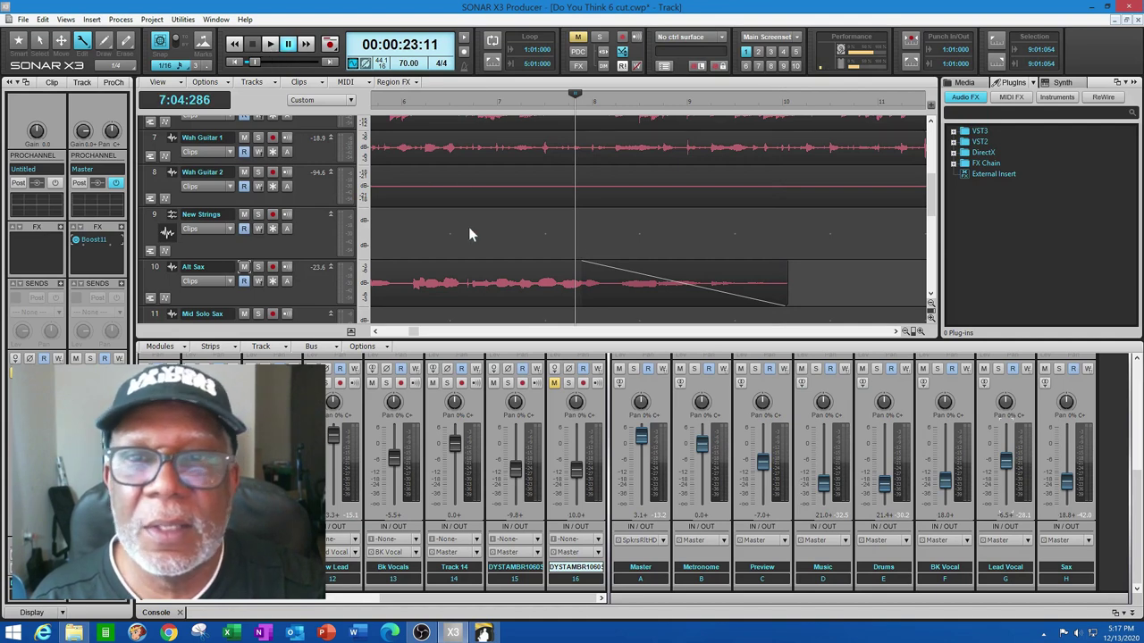
{"action": "left_click", "coordinate": [517, 240]}
{"action": "left_click", "coordinate": [758, 239]}
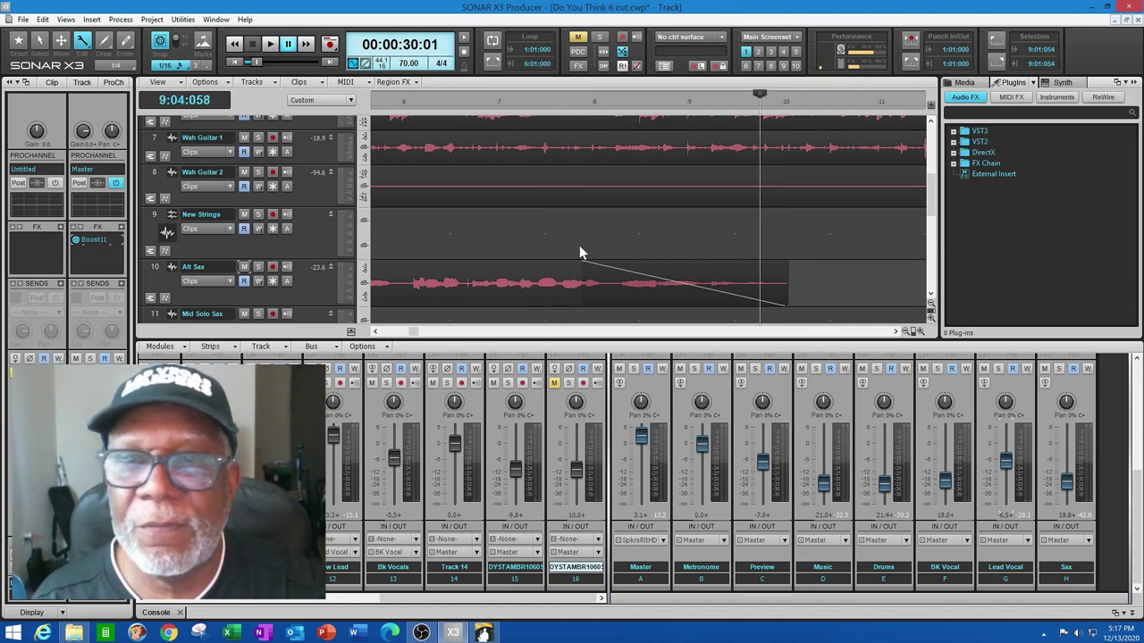
{"action": "left_click", "coordinate": [505, 240]}
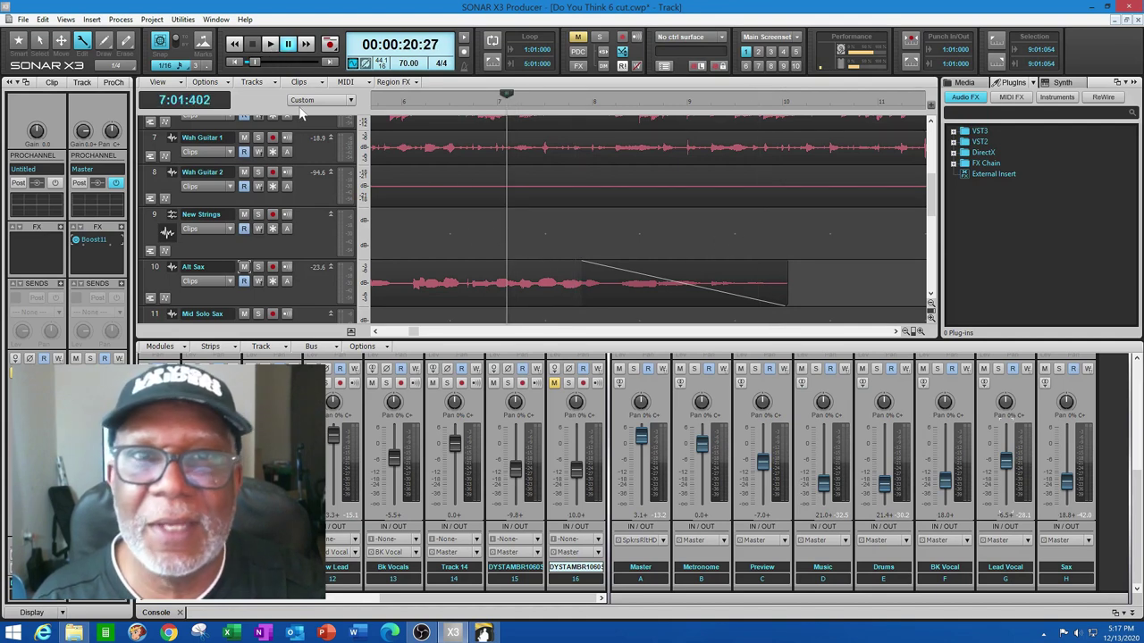
{"action": "left_click", "coordinate": [274, 47]}
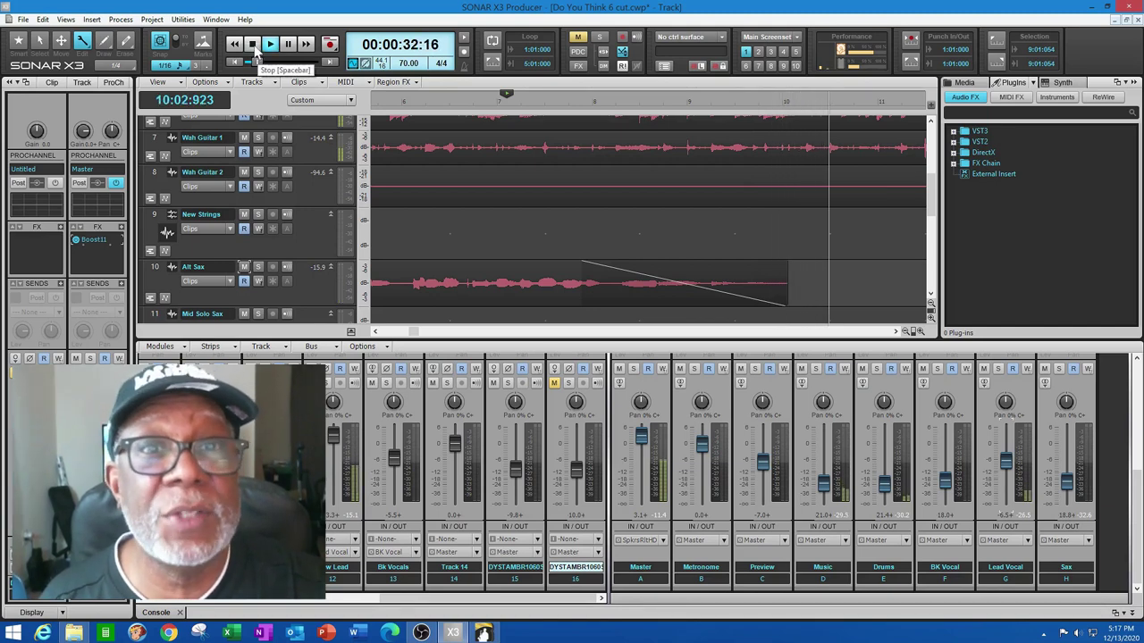
{"action": "left_click", "coordinate": [253, 44]}
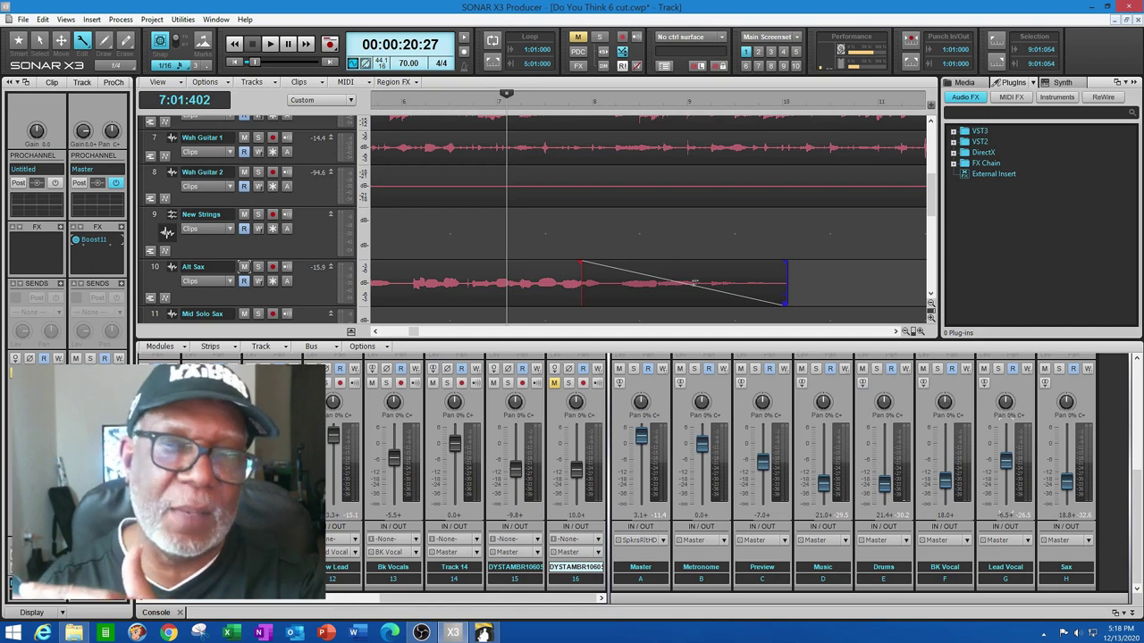
Step: Place the playhead at 36:04:803 and play through the Mid Solo Sax section to about measure 56, then stop
{"action": "left_click", "coordinate": [880, 333]}
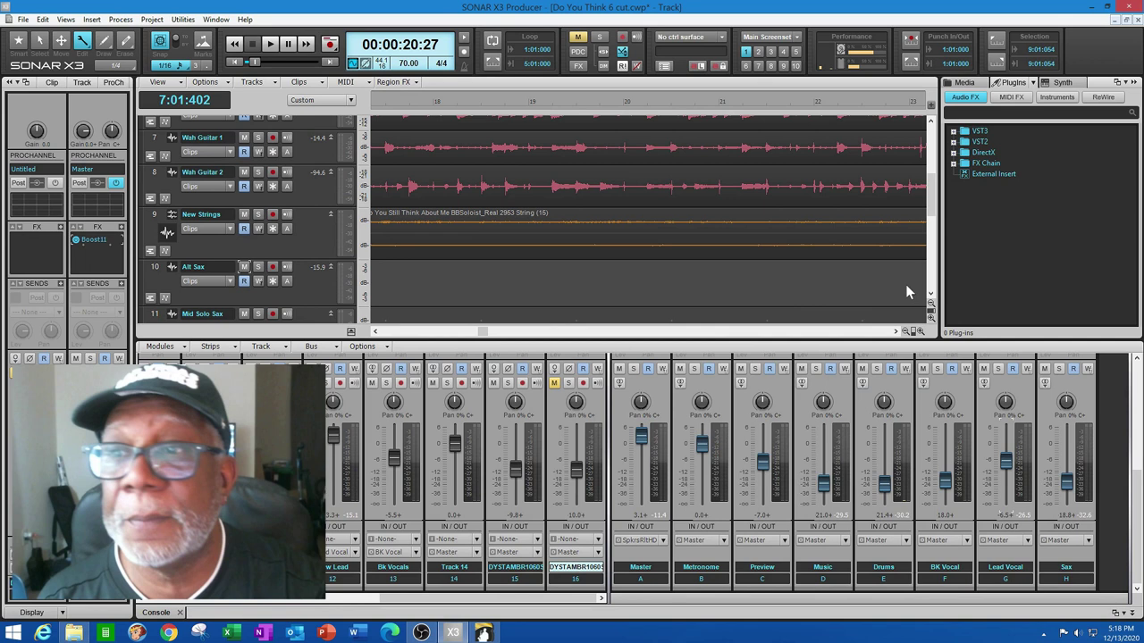
{"action": "left_click_drag", "start_coordinate": [929, 213], "coordinate": [937, 237]}
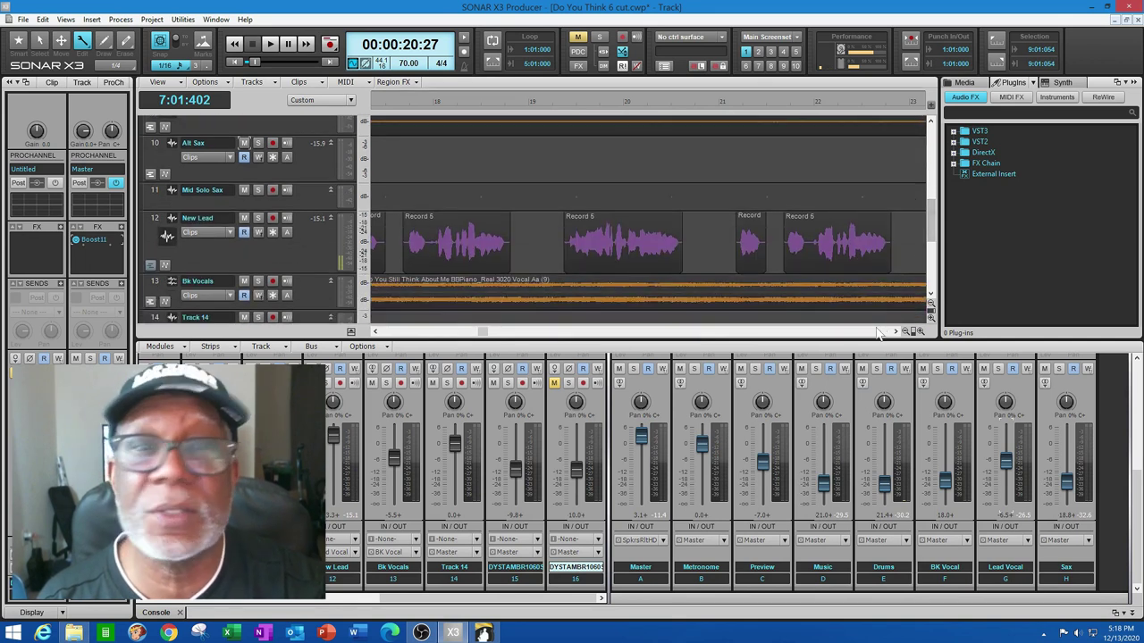
{"action": "left_click_drag", "start_coordinate": [891, 333], "coordinate": [896, 333]}
{"action": "left_click_drag", "start_coordinate": [376, 333], "coordinate": [376, 333]}
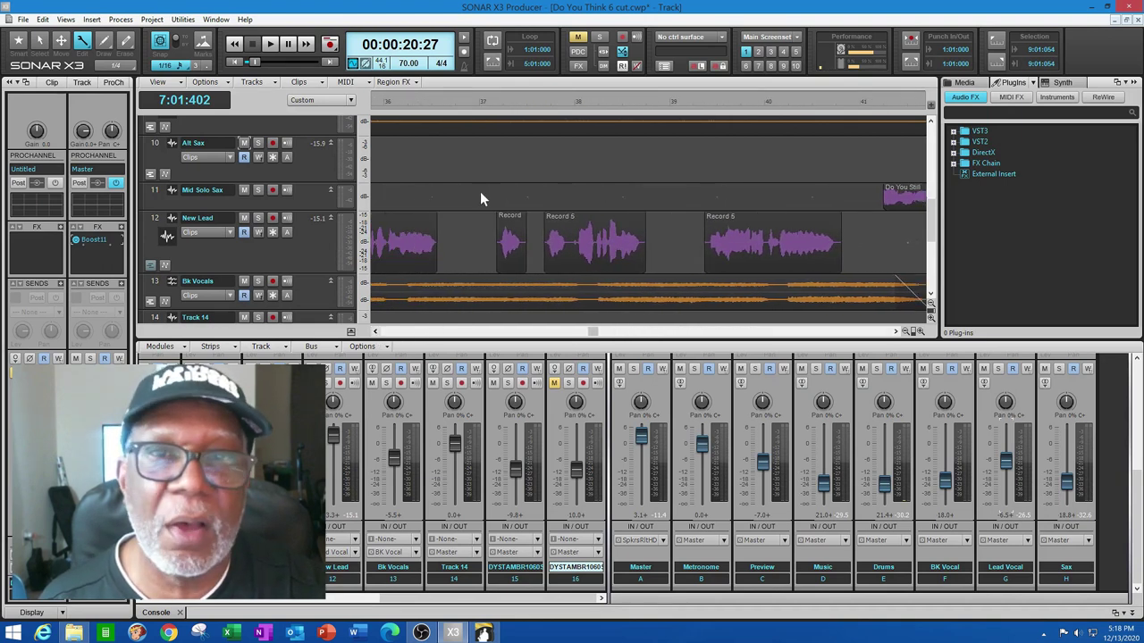
{"action": "left_click", "coordinate": [475, 161]}
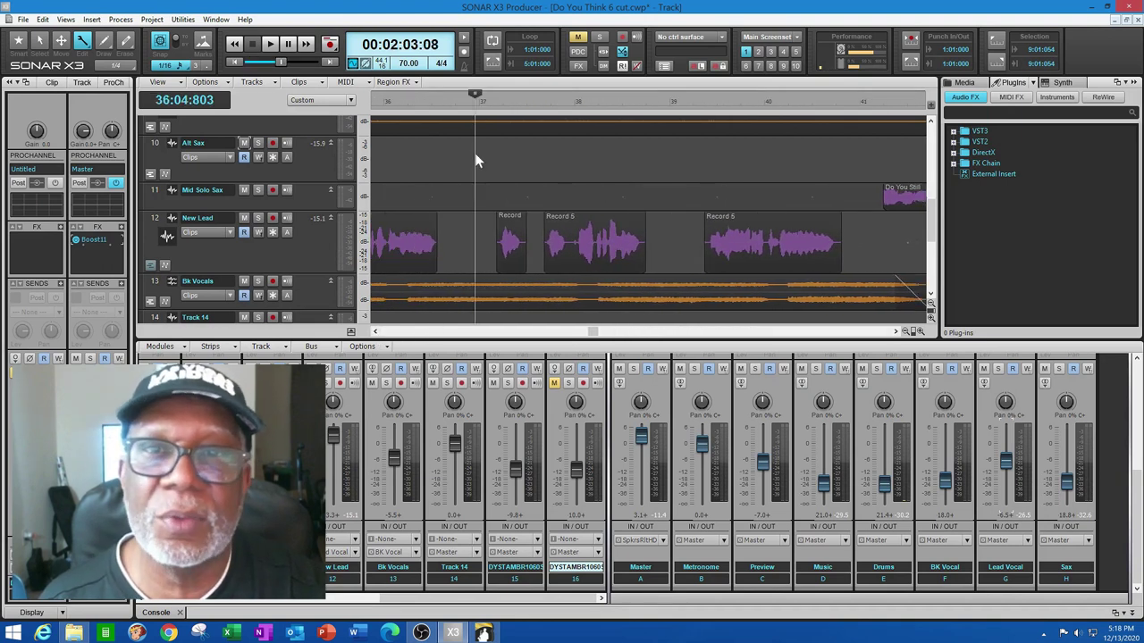
{"action": "left_click", "coordinate": [272, 46]}
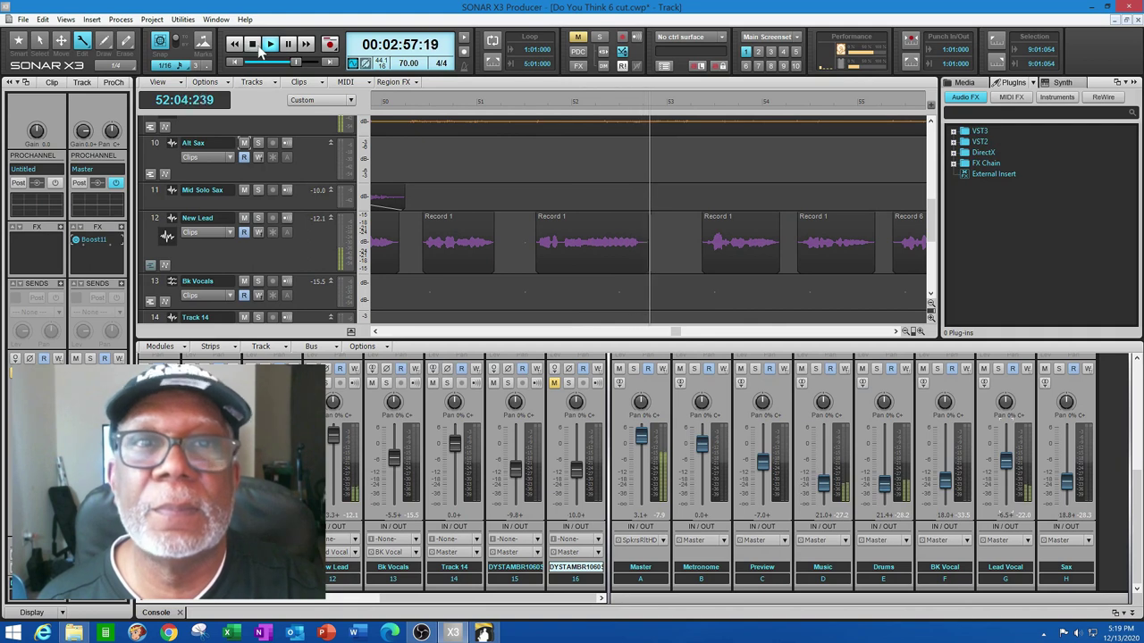
{"action": "left_click", "coordinate": [812, 332]}
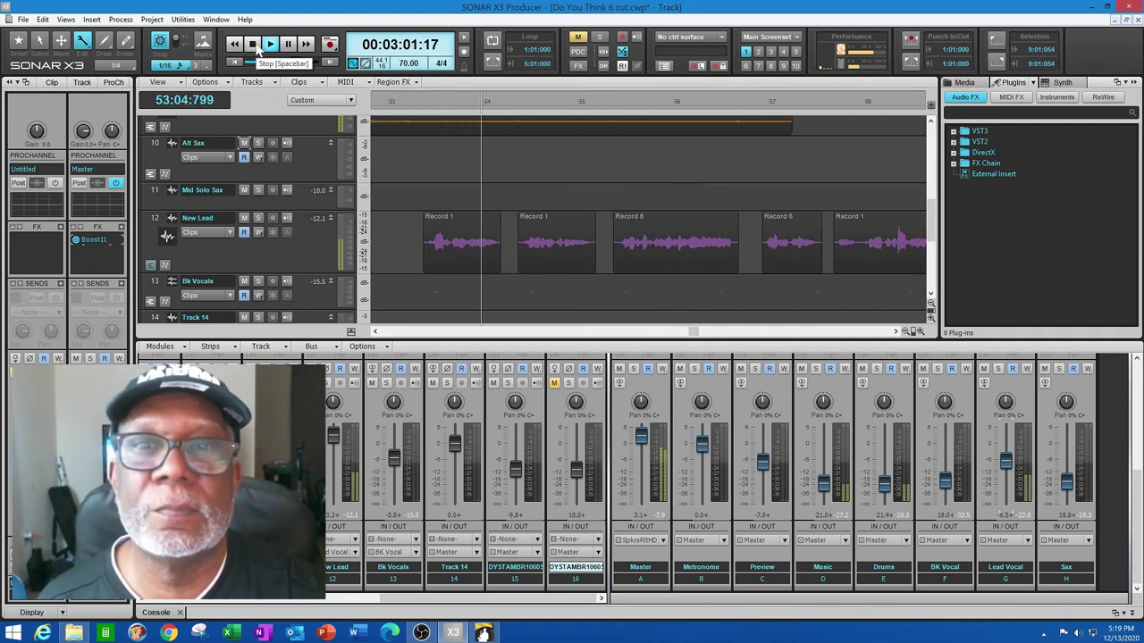
{"action": "scroll", "coordinate": [755, 336], "scroll_direction": "right", "scroll_amount": 1}
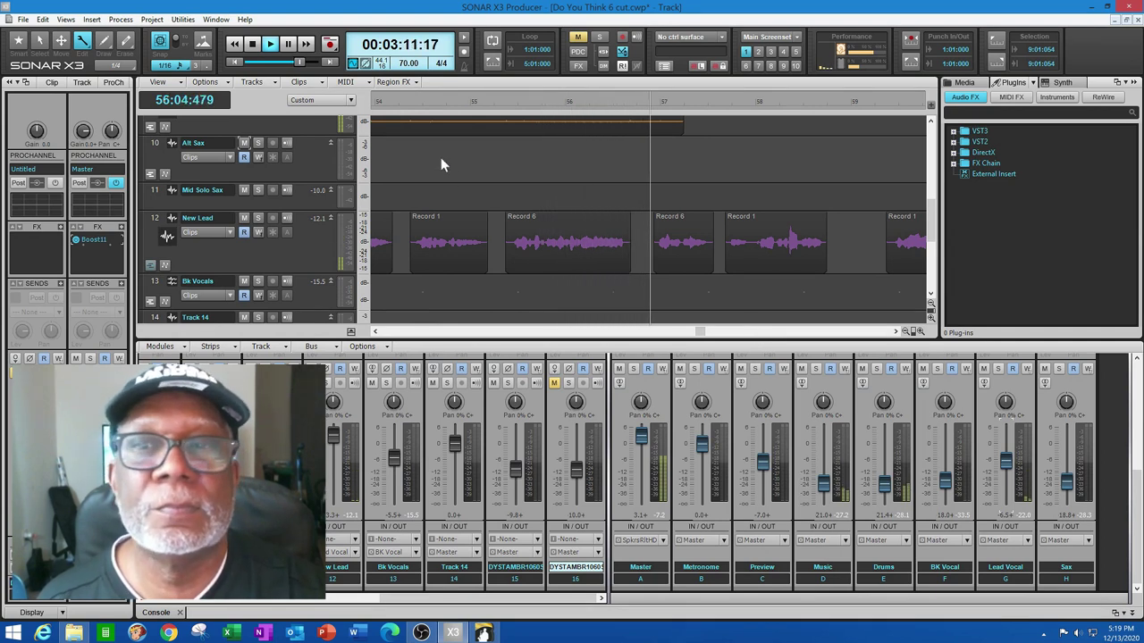
{"action": "left_click", "coordinate": [254, 45]}
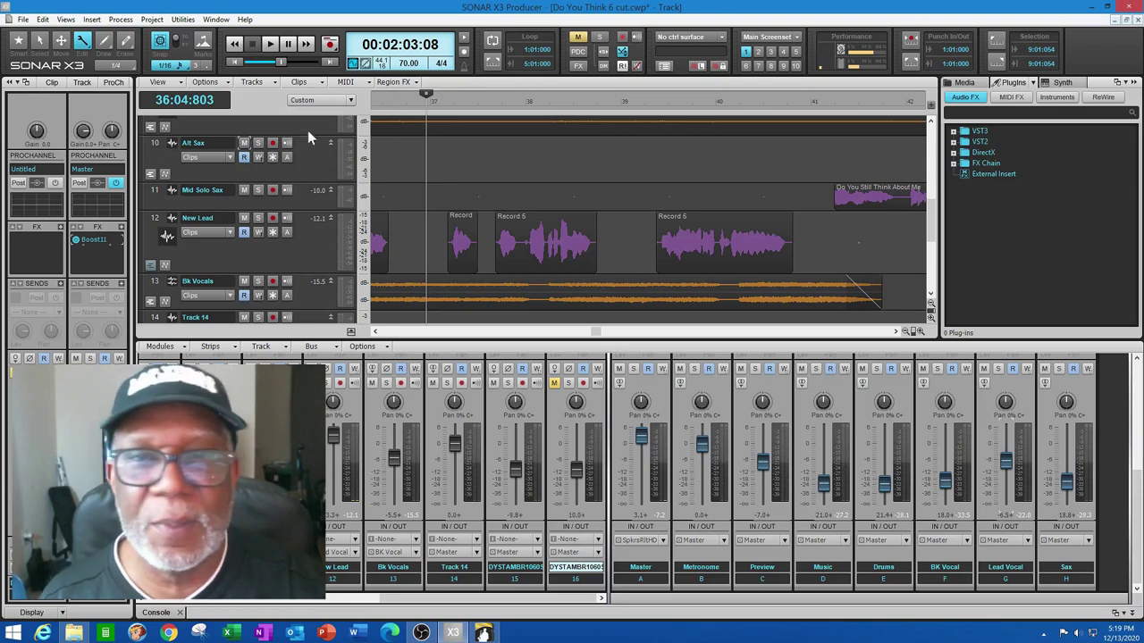
Step: Examine the later part of the song around measures 65 to 70 on the sax and vocal tracks
{"action": "left_click", "coordinate": [643, 333]}
{"action": "left_click_drag", "start_coordinate": [642, 333], "coordinate": [764, 331]}
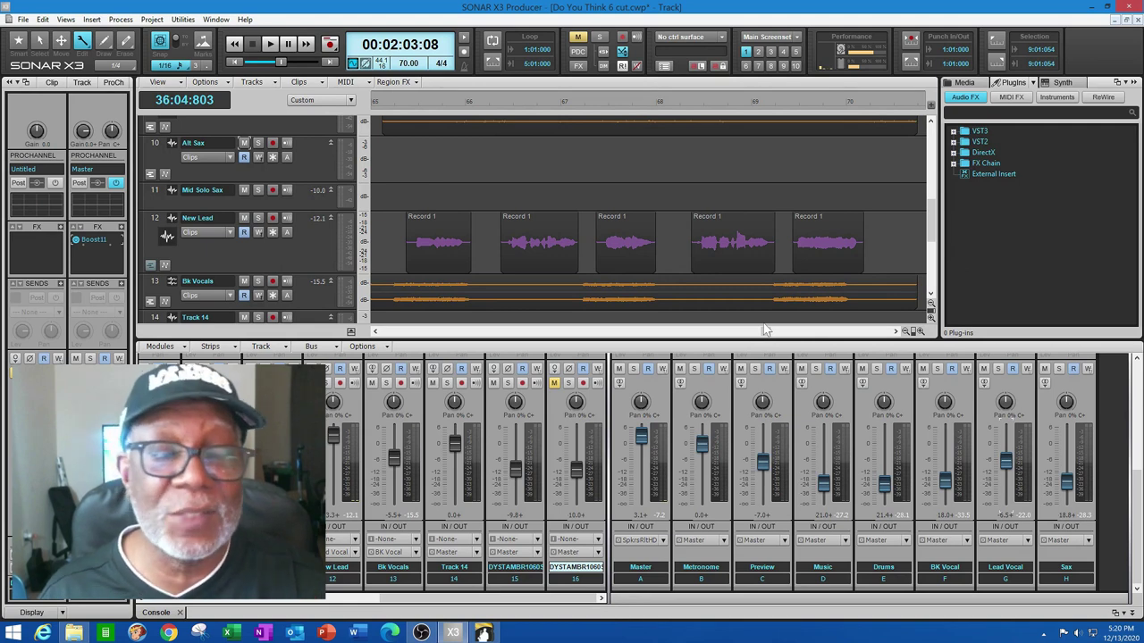